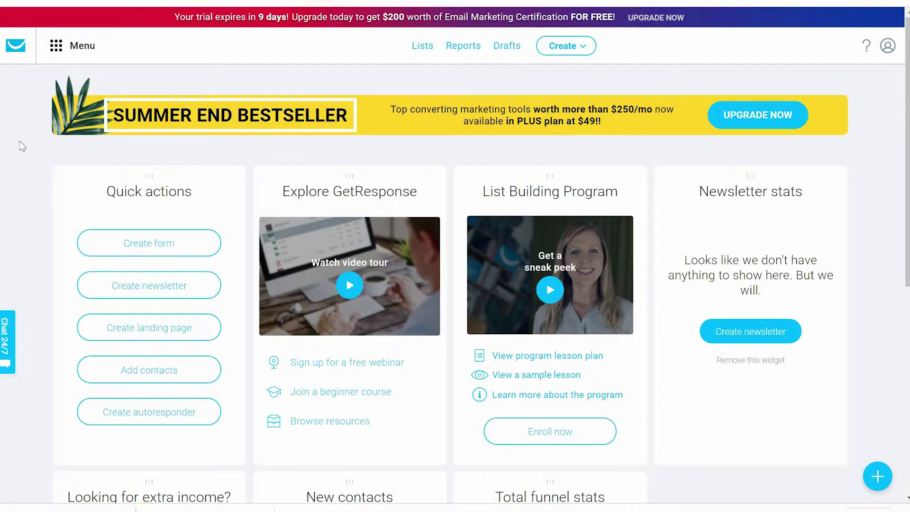
# - Open the Menu dropdown of communication and growth tools from the dashboard
pyautogui.click(57, 48)
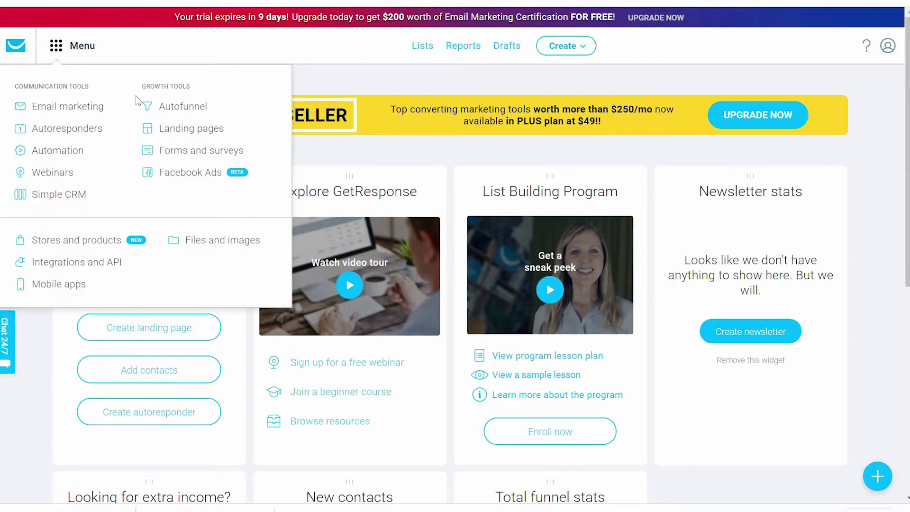
# - Go to Forms and surveys under Growth tools to reach the List Builder Wizard templates
pyautogui.click(178, 152)
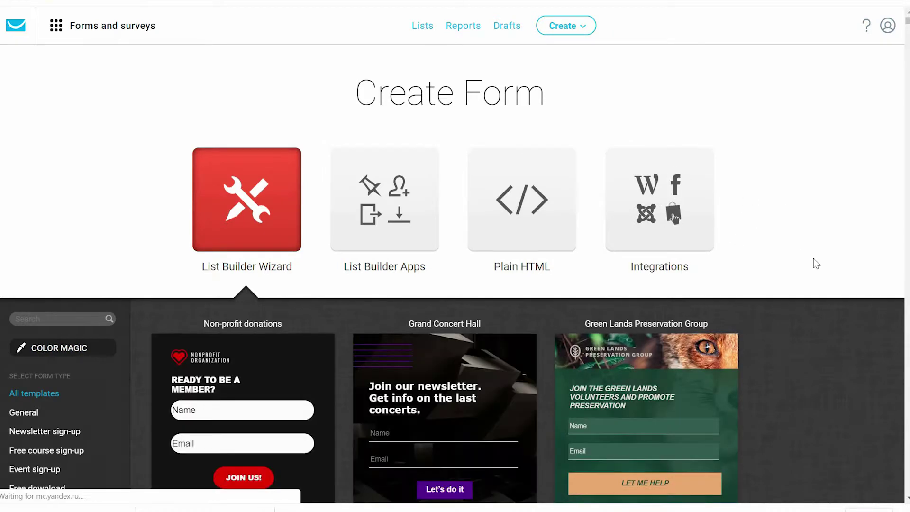
pyautogui.scroll(-2, 815, 263)
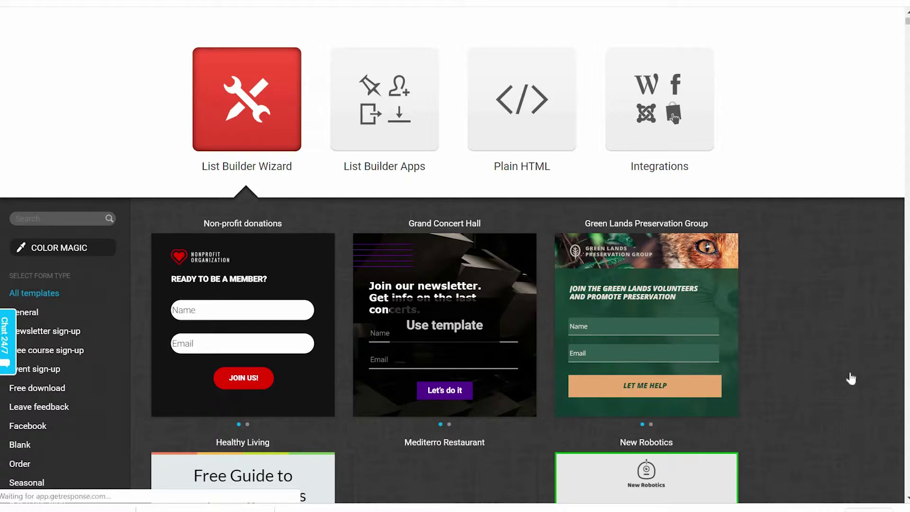
# - Scroll the template gallery and use the Healthy Living weight-loss template
pyautogui.scroll(-3, 849, 375)
pyautogui.scroll(-1, 850, 372)
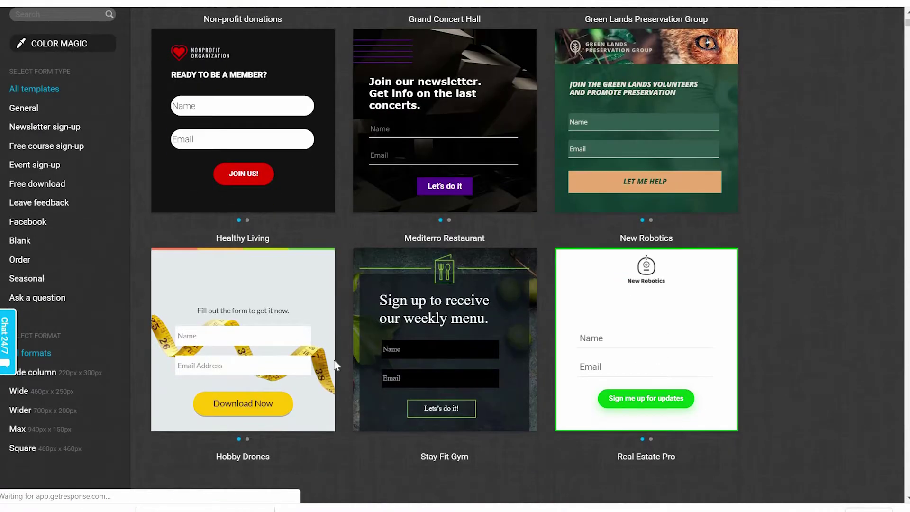
pyautogui.moveTo(223, 342)
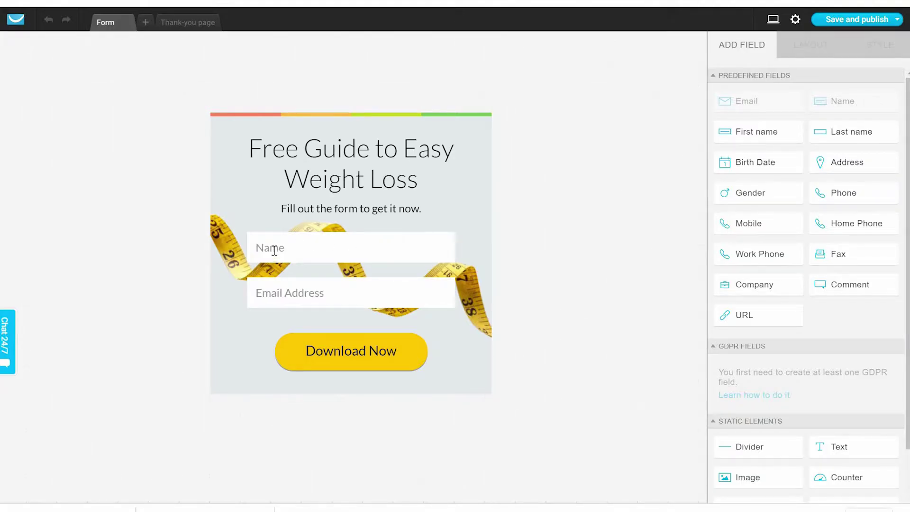
# - Add a 100% SECURE trust seal beneath the Download Now button
pyautogui.click(311, 291)
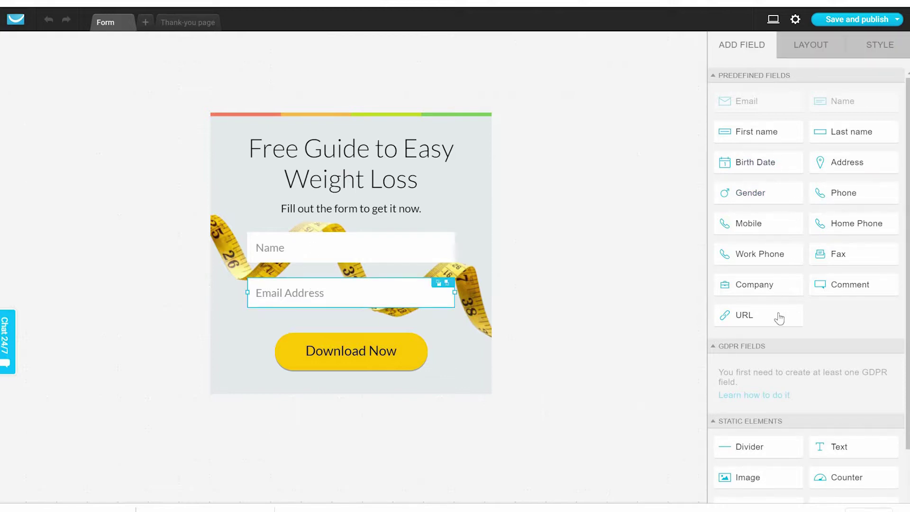
pyautogui.moveTo(822, 161)
pyautogui.scroll(-2, 808, 284)
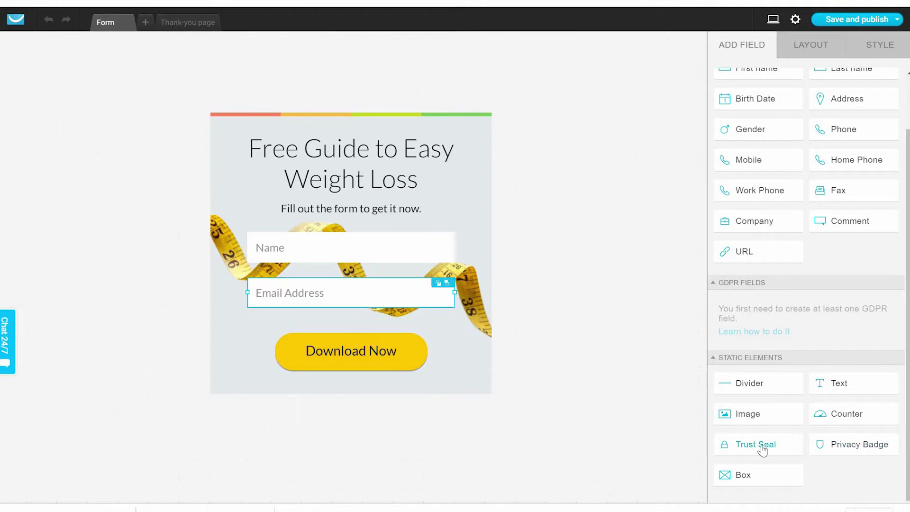
pyautogui.moveTo(764, 451)
pyautogui.mouseDown()
pyautogui.moveTo(512, 412)
pyautogui.moveTo(419, 375)
pyautogui.mouseUp()
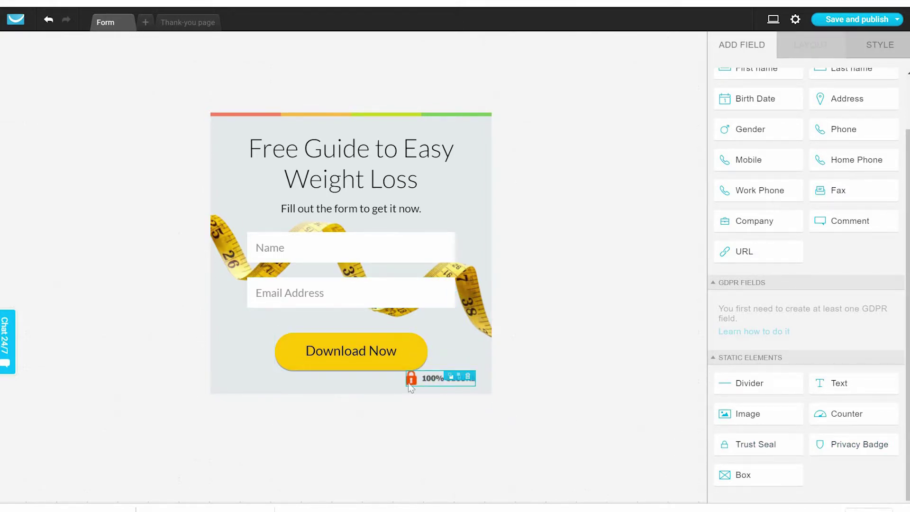
# - Add a Mobile phone field (+351 prefix) to the form above Name
pyautogui.click(465, 378)
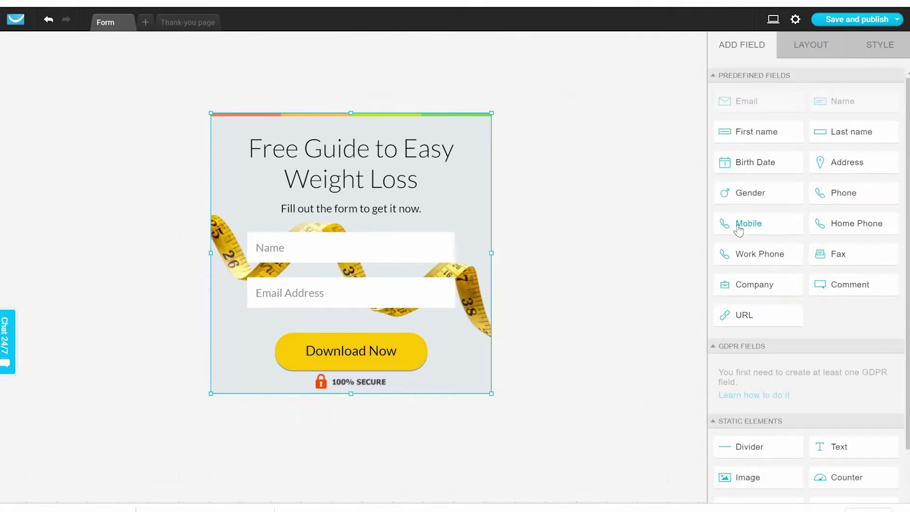
pyautogui.moveTo(738, 224); pyautogui.dragTo(347, 305)
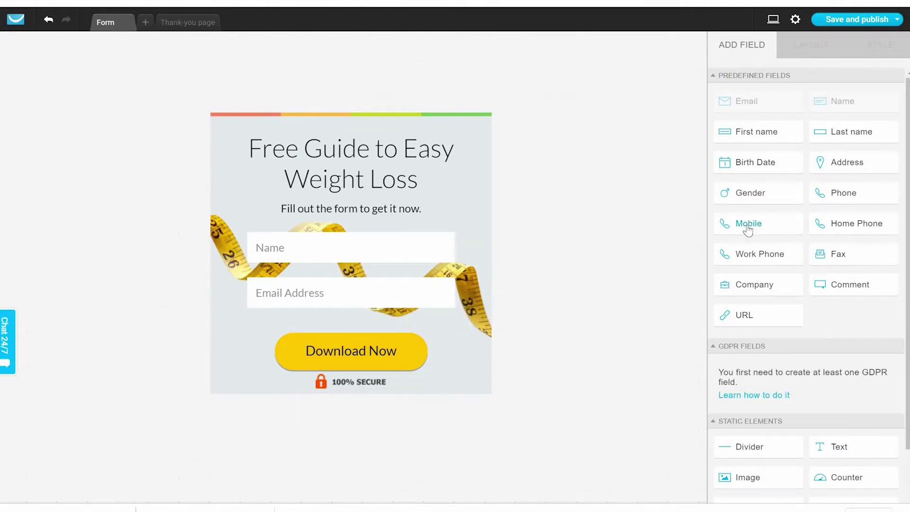
pyautogui.moveTo(748, 224); pyautogui.dragTo(354, 311)
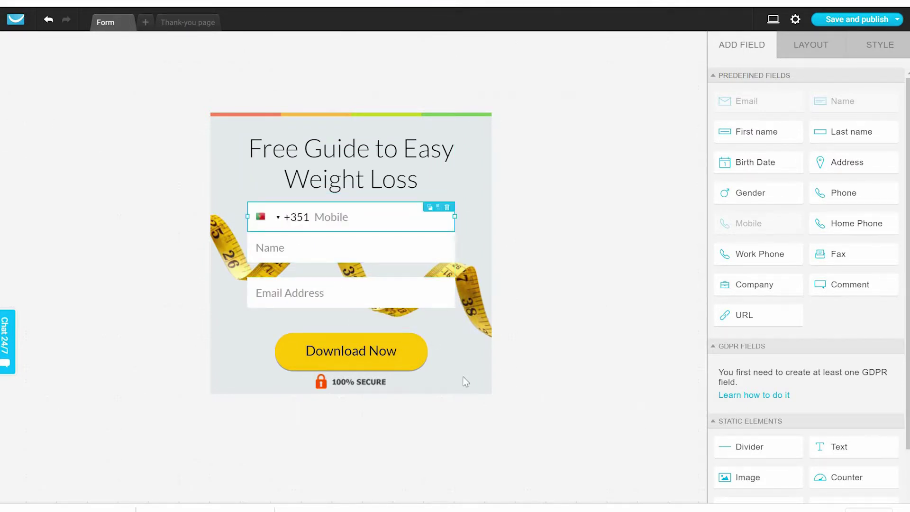
pyautogui.click(383, 408)
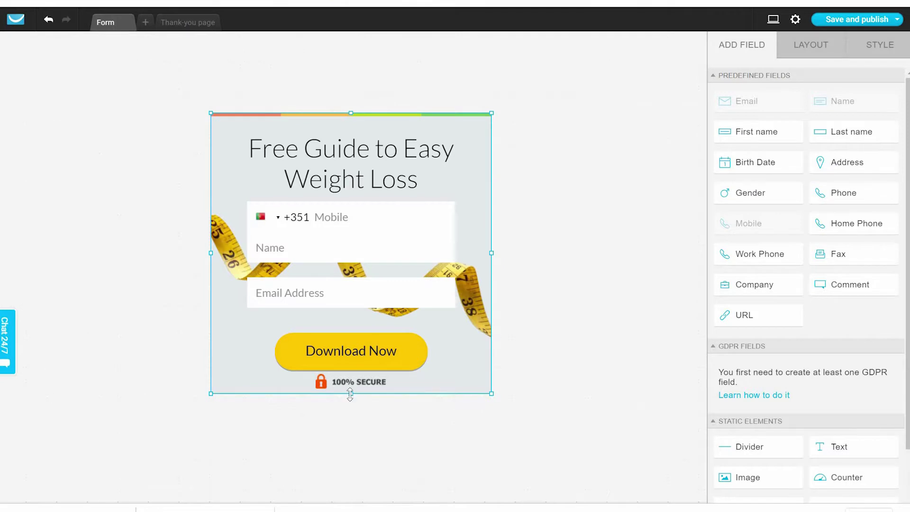
# - Enlarge the form, drop the badge and Download Now below the line, and move Mobile under Email Address
pyautogui.moveTo(351, 393); pyautogui.dragTo(364, 378)
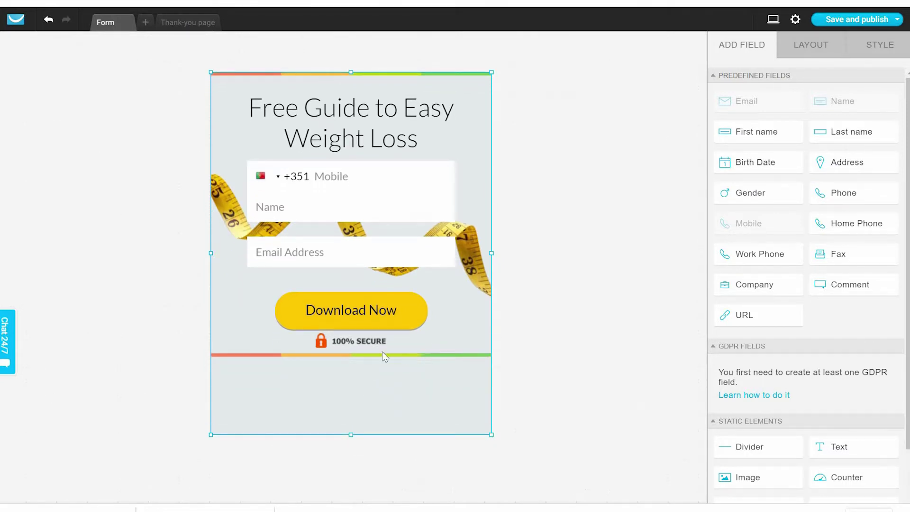
pyautogui.moveTo(342, 342); pyautogui.dragTo(342, 402)
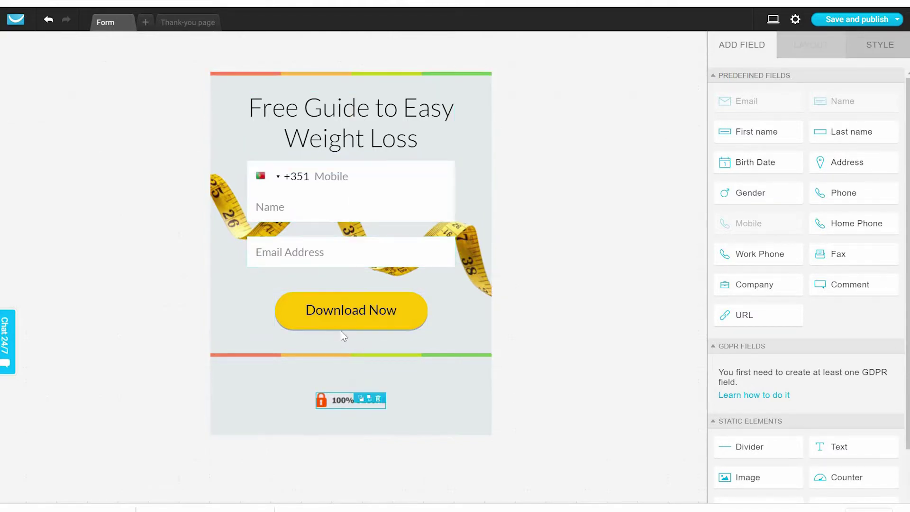
pyautogui.moveTo(342, 316); pyautogui.dragTo(343, 416)
pyautogui.moveTo(364, 378); pyautogui.dragTo(365, 382)
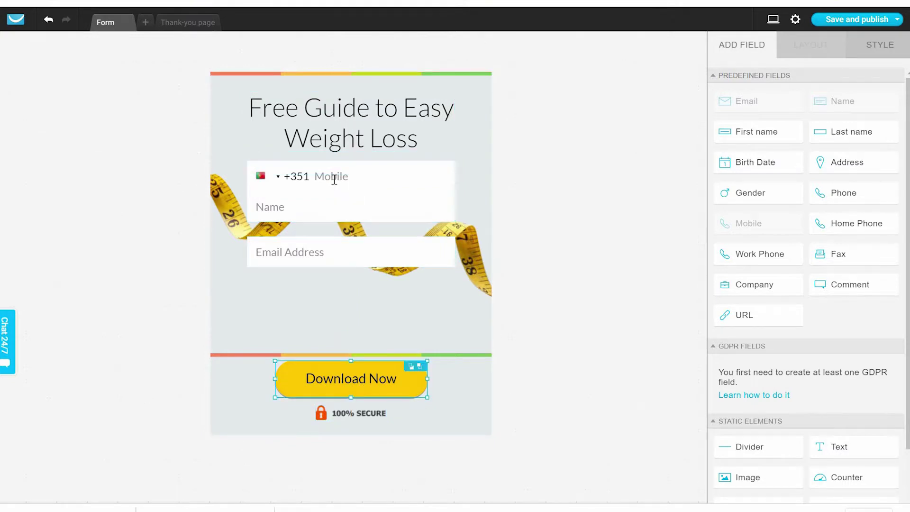
pyautogui.click(272, 177)
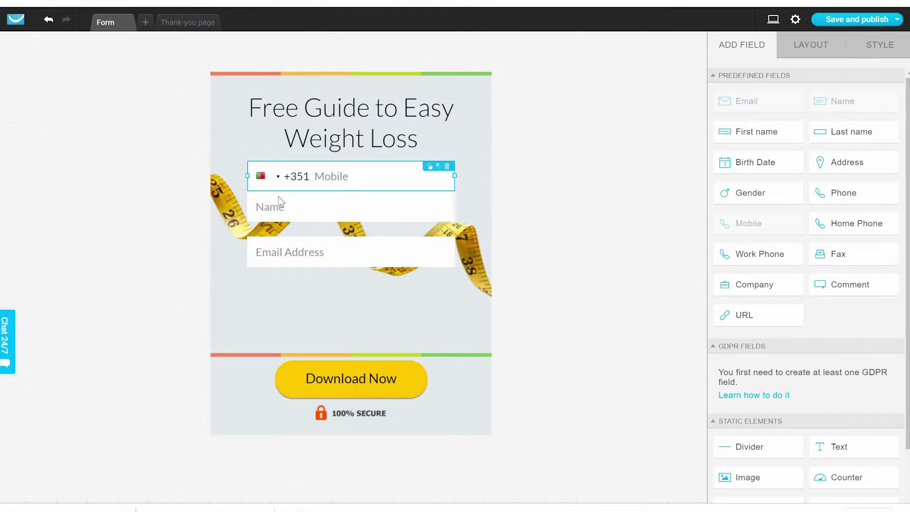
pyautogui.moveTo(291, 255); pyautogui.dragTo(274, 304)
# - Save and publish the weight-loss form, copy its JavaScript embed code, and return to the forms list
pyautogui.click(543, 337)
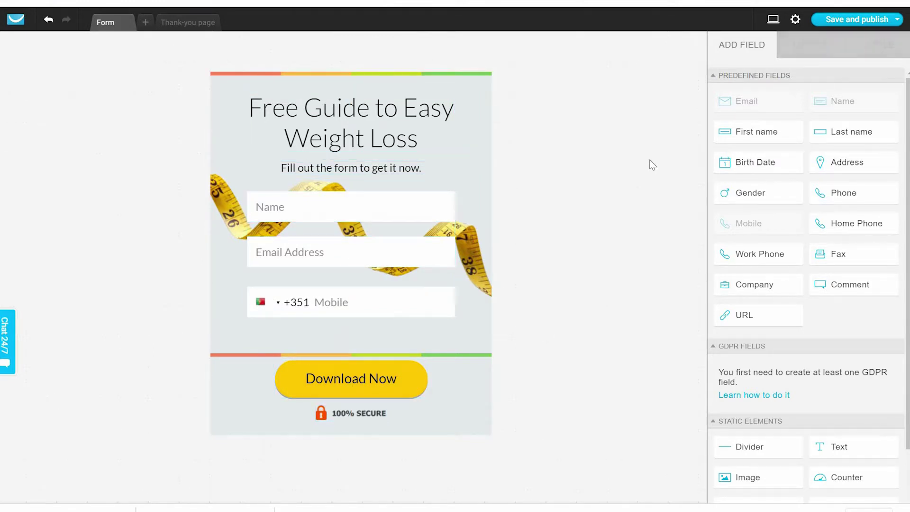
pyautogui.click(832, 26)
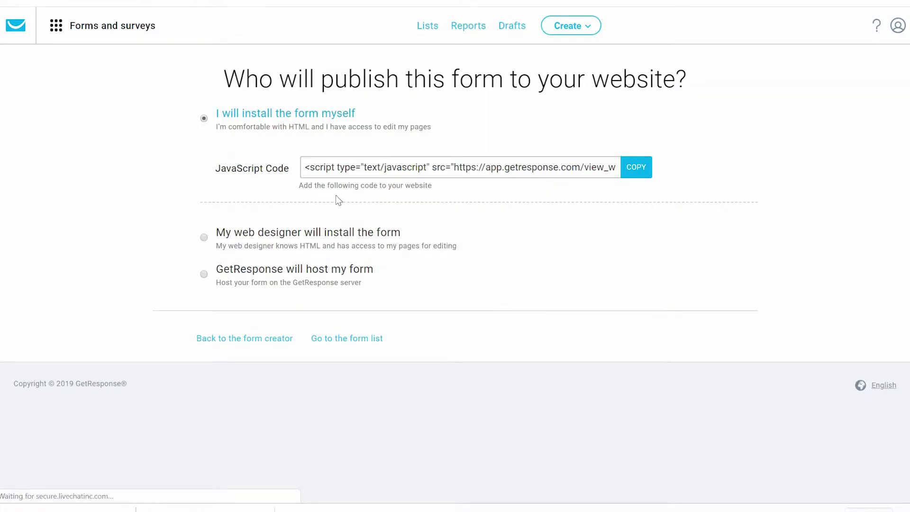
pyautogui.moveTo(306, 167); pyautogui.dragTo(391, 166)
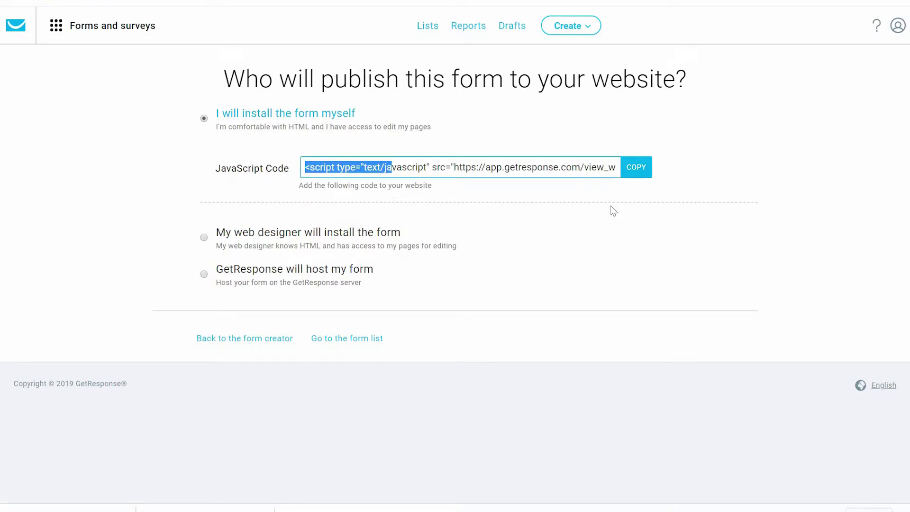
pyautogui.hotkey('ctrl', 'a')
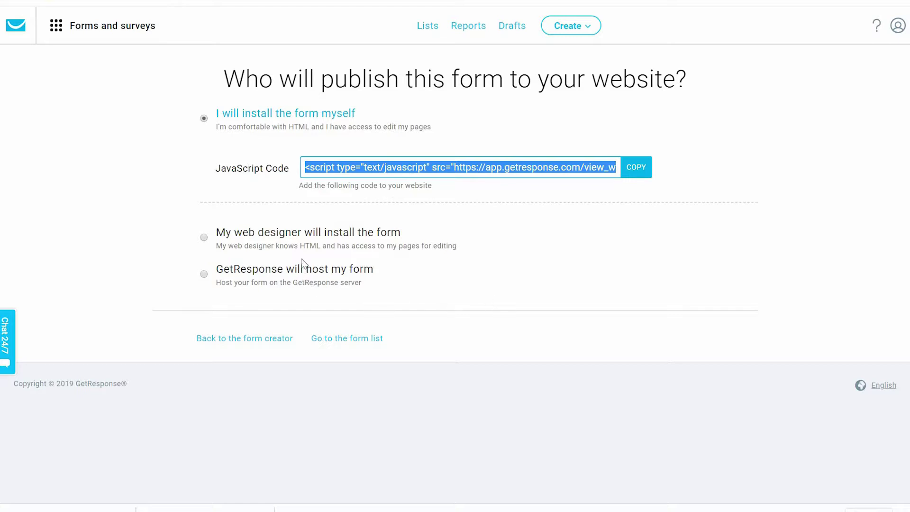
pyautogui.click(636, 172)
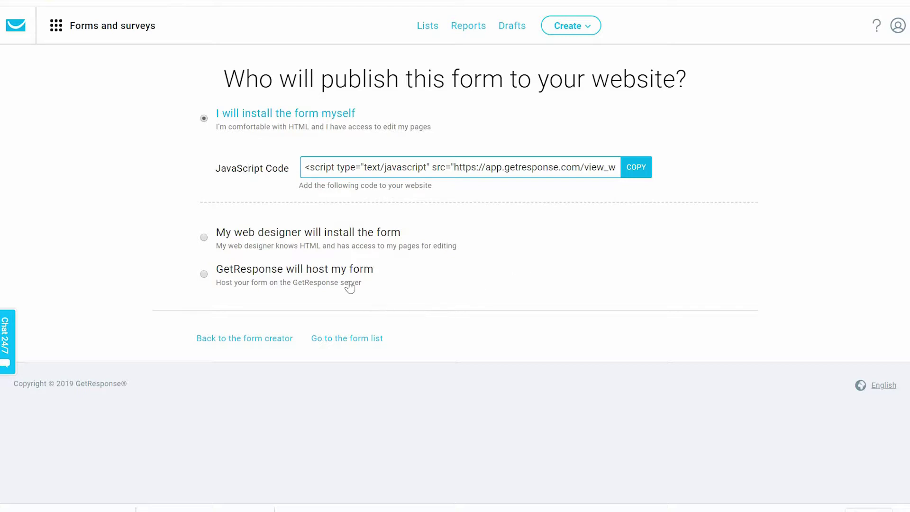
pyautogui.click(351, 338)
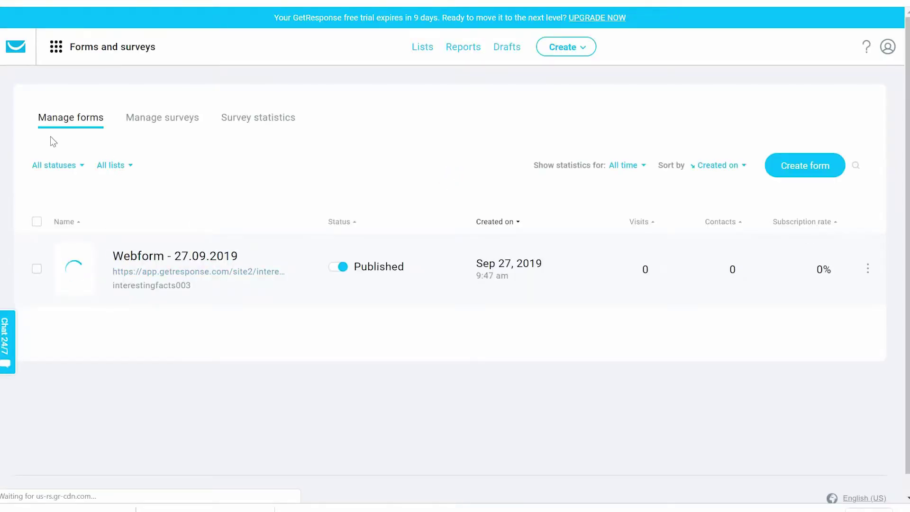
# - From the Manage surveys tab, create a new survey
pyautogui.click(161, 122)
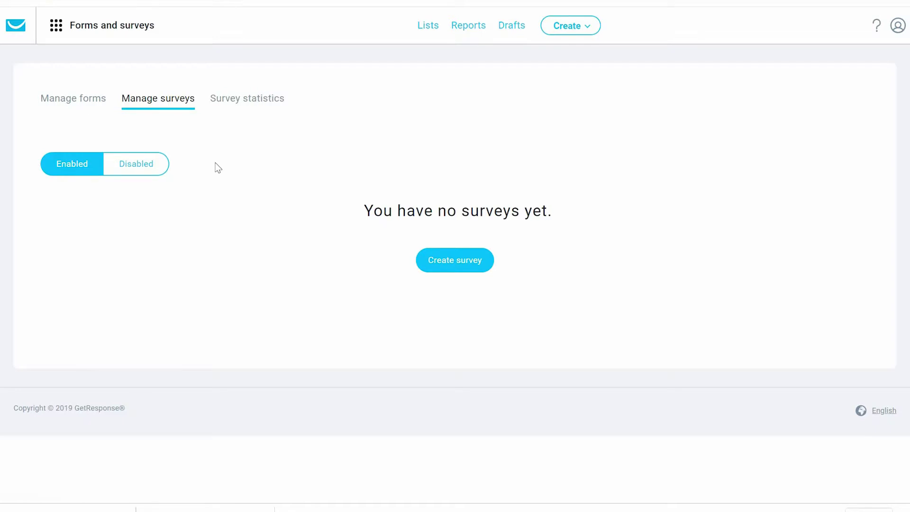
pyautogui.click(459, 264)
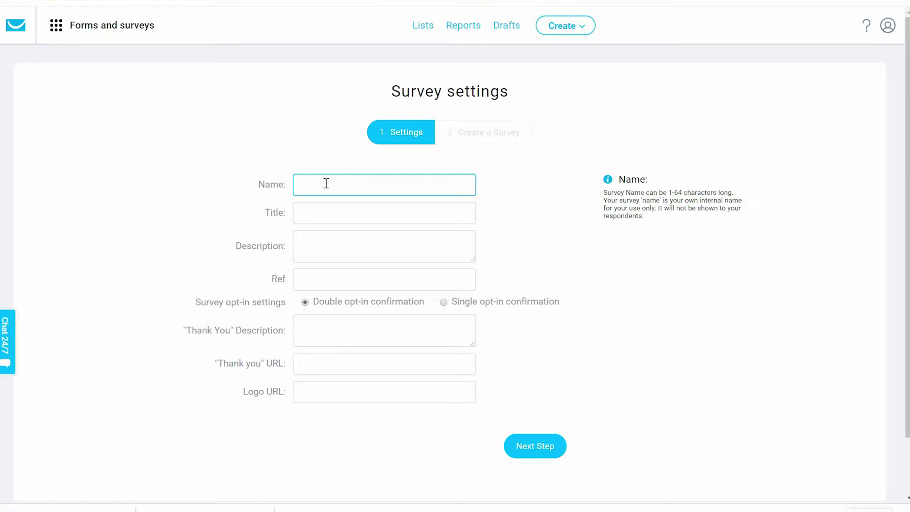
# - Name the survey 'Ebook', title it 'Free Ebook - How to sell', and add description 'Grab your boebook today'
pyautogui.write('Ebook')
pyautogui.click(317, 216)
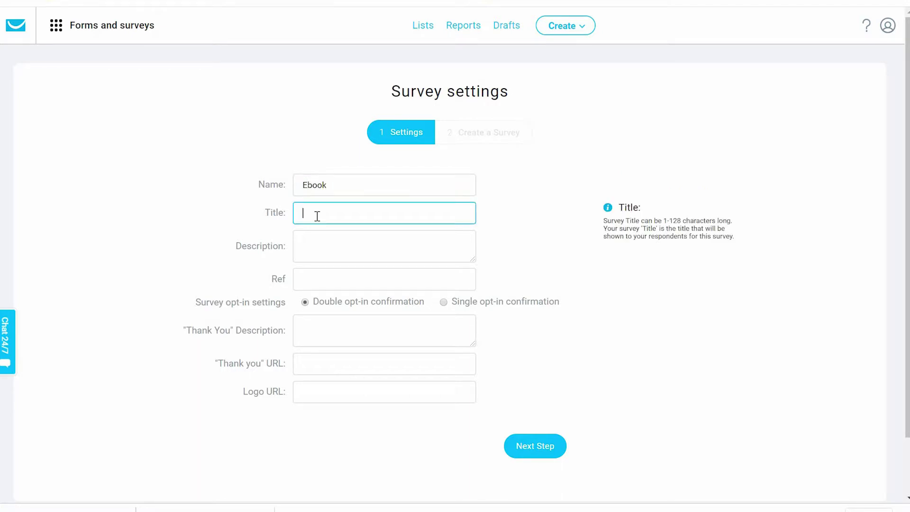
pyautogui.write('How to sell')
pyautogui.click(301, 213)
pyautogui.write('Free Ebook -')
pyautogui.click(315, 249)
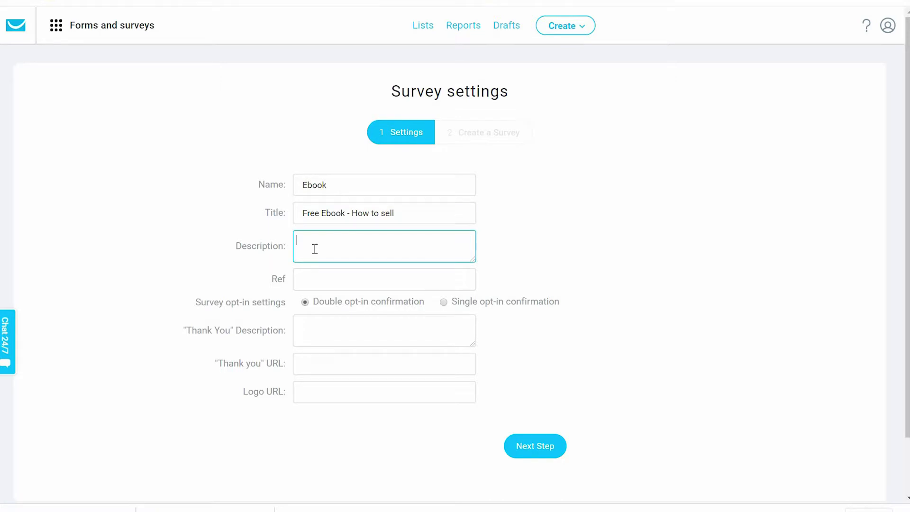
pyautogui.write('Grab your e')
pyautogui.write('bo')
pyautogui.write('ebook ')
pyautogui.write('today')
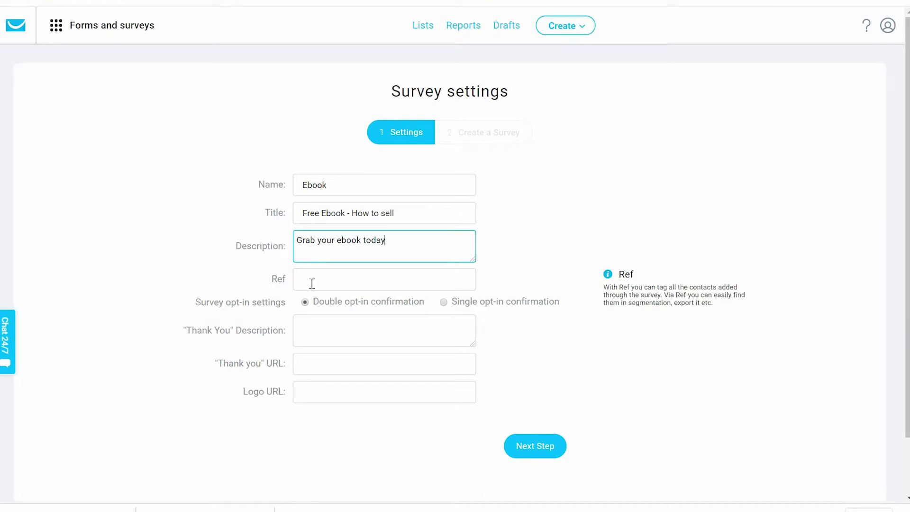
# - Set the Ref to 'completedsurvey' and choose single opt-in confirmation
pyautogui.click(312, 284)
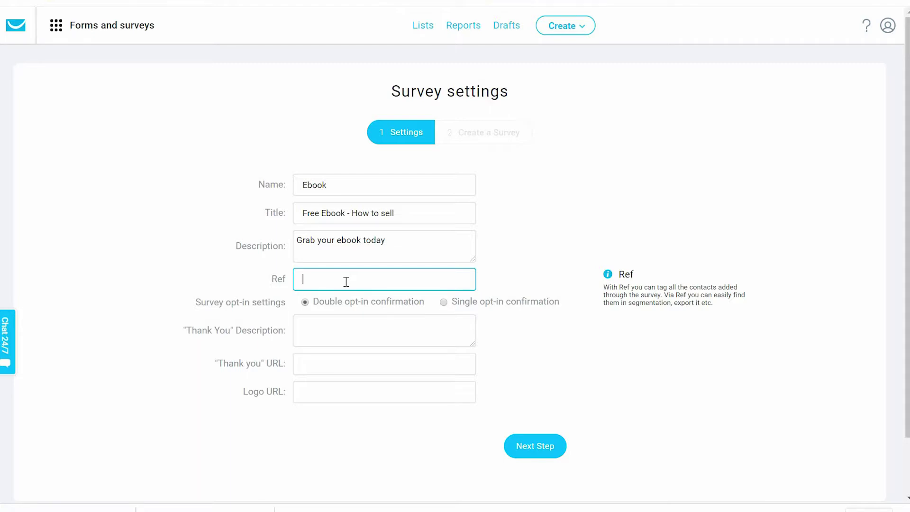
pyautogui.write('completedsurveys')
pyautogui.press('BackSpace')
pyautogui.click(443, 302)
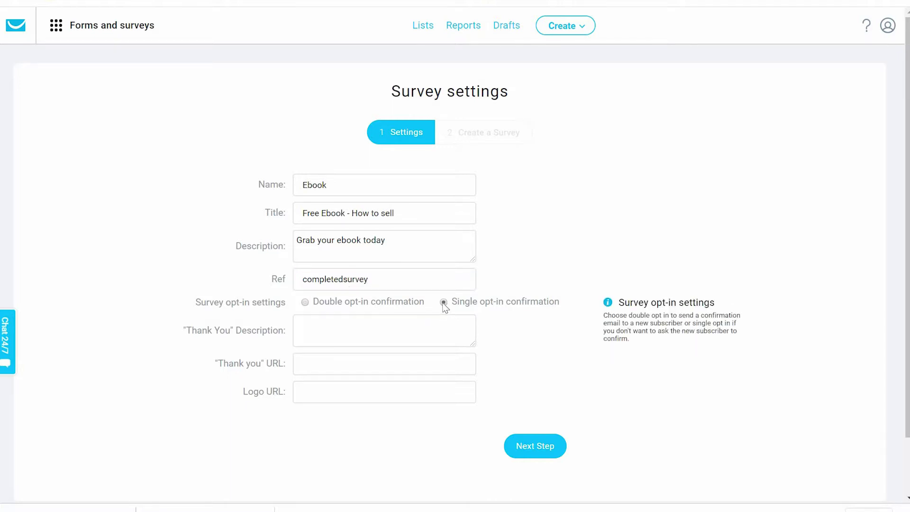
# - Write the thank-you message 'Thank your for finshed this survey'
pyautogui.click(327, 327)
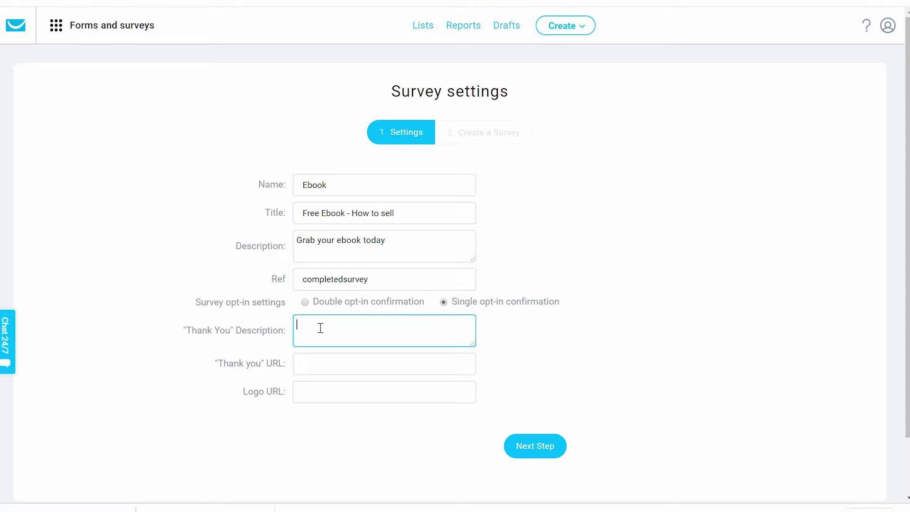
pyautogui.write('Thank your for finshed this survey')
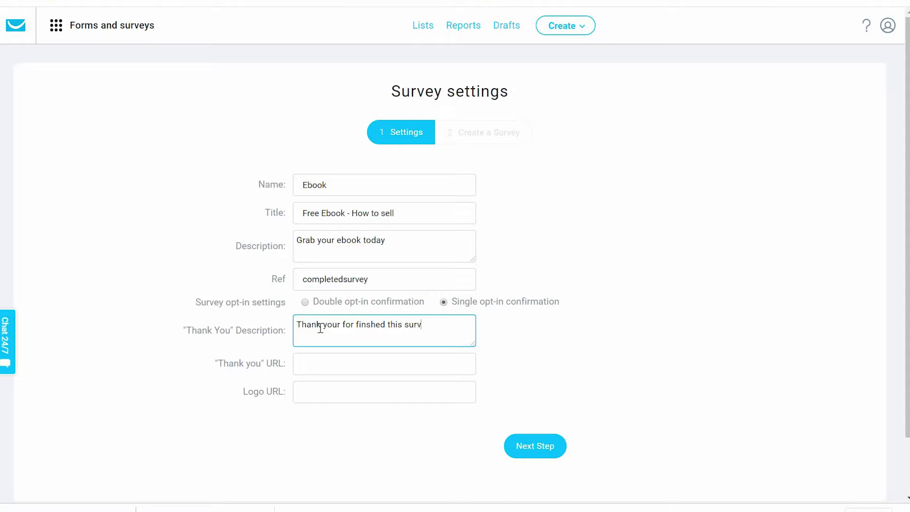
pyautogui.click(307, 368)
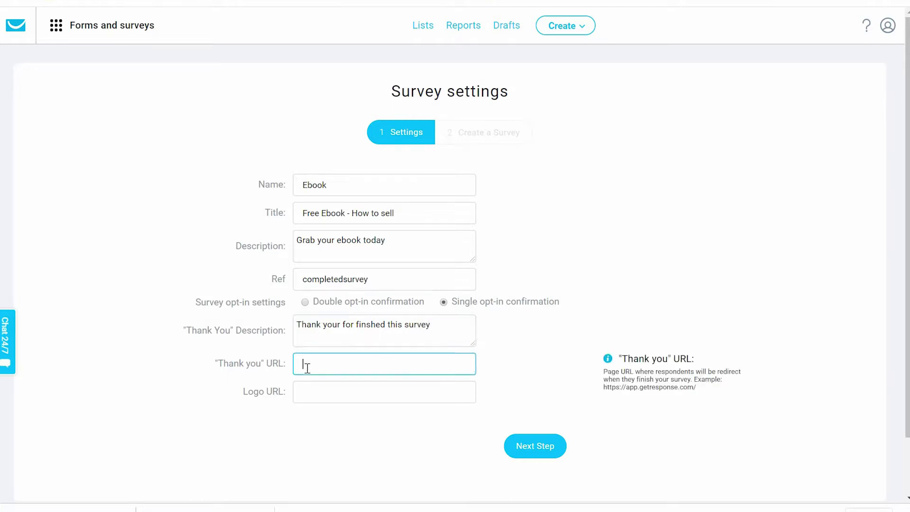
pyautogui.write('www.google.com')
pyautogui.click(351, 399)
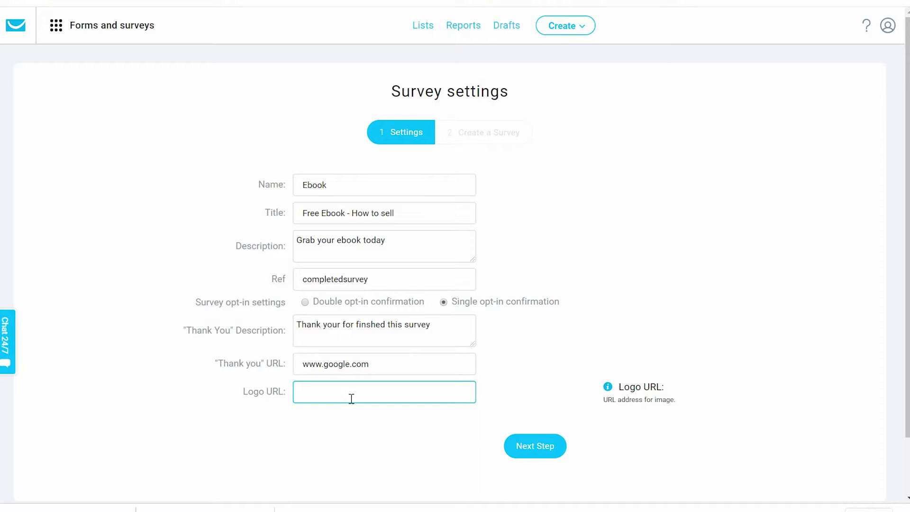
pyautogui.click(548, 454)
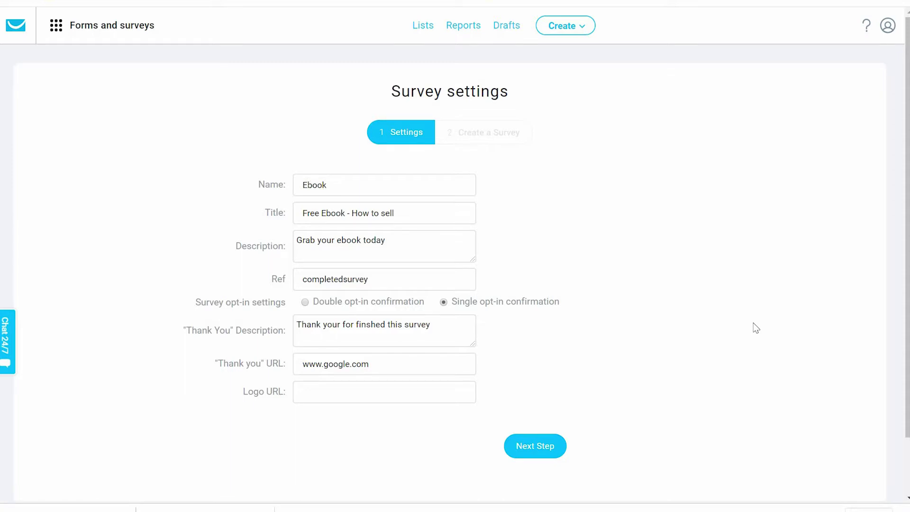
# - Replace the rejected thank-you URL with the survey page's full address and continue to the questions
pyautogui.click(377, 366)
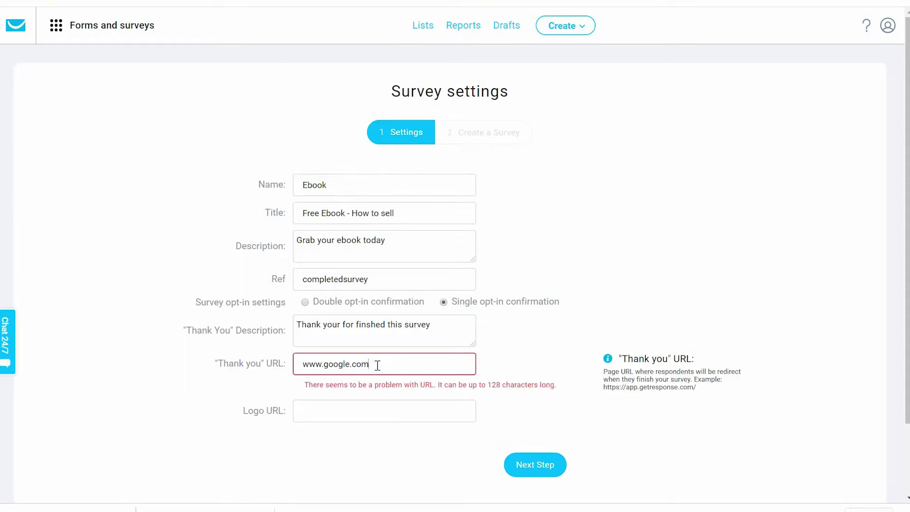
pyautogui.hotkey('ctrl', 'a')
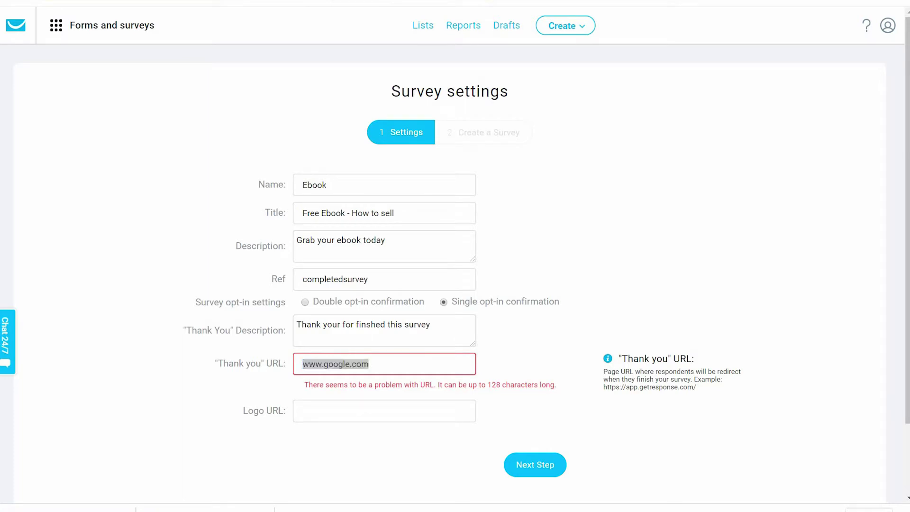
pyautogui.hotkey('ctrl', 'l')
pyautogui.click(403, 364)
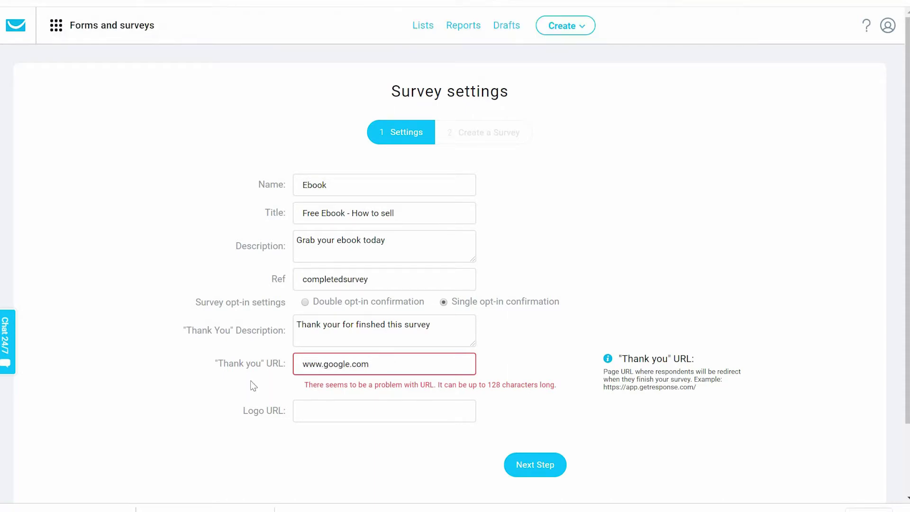
pyautogui.hotkey('ctrl', 'a')
pyautogui.hotkey('ctrl', 'v')
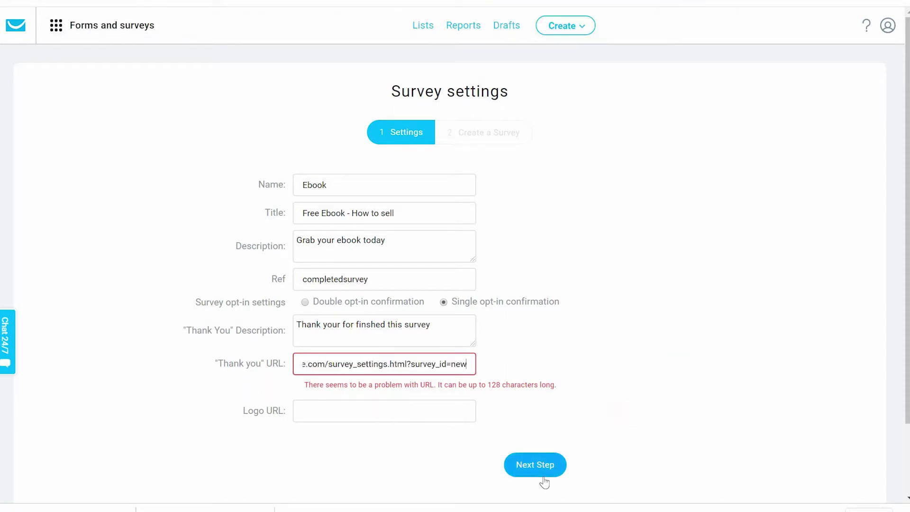
pyautogui.click(543, 472)
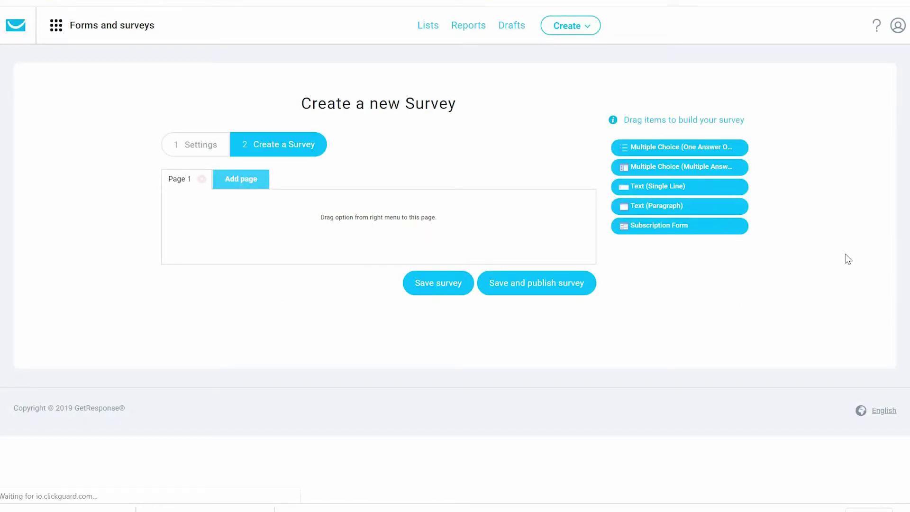
# - Add a one-answer multiple choice question 'How I can help you better?' to Page 1
pyautogui.moveTo(692, 150); pyautogui.dragTo(240, 219)
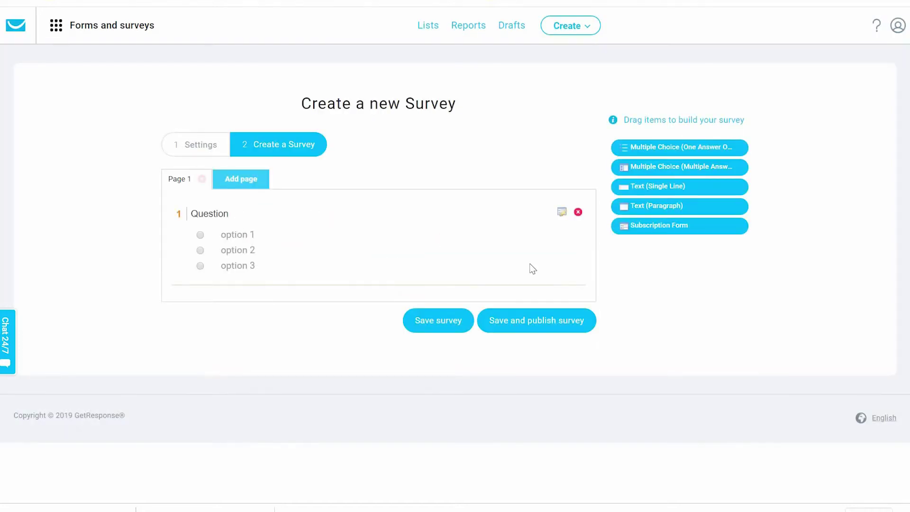
pyautogui.click(380, 281)
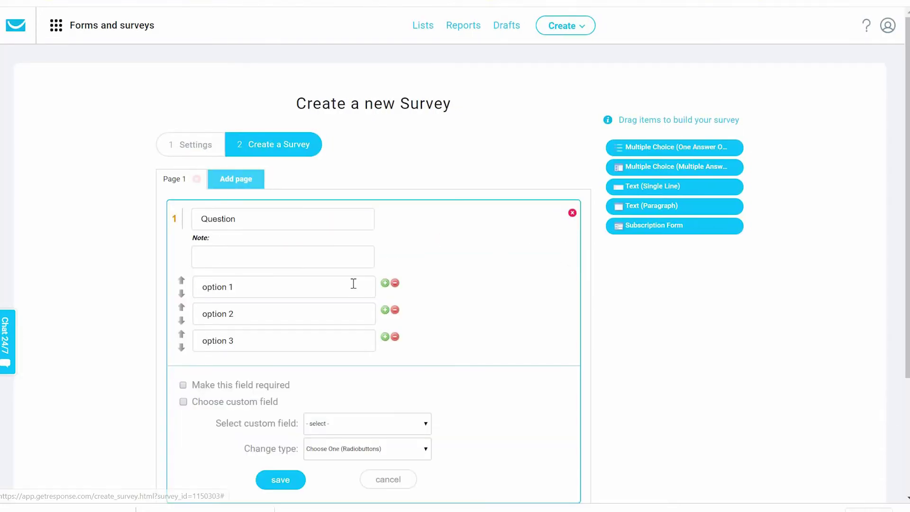
pyautogui.moveTo(244, 216); pyautogui.dragTo(160, 213)
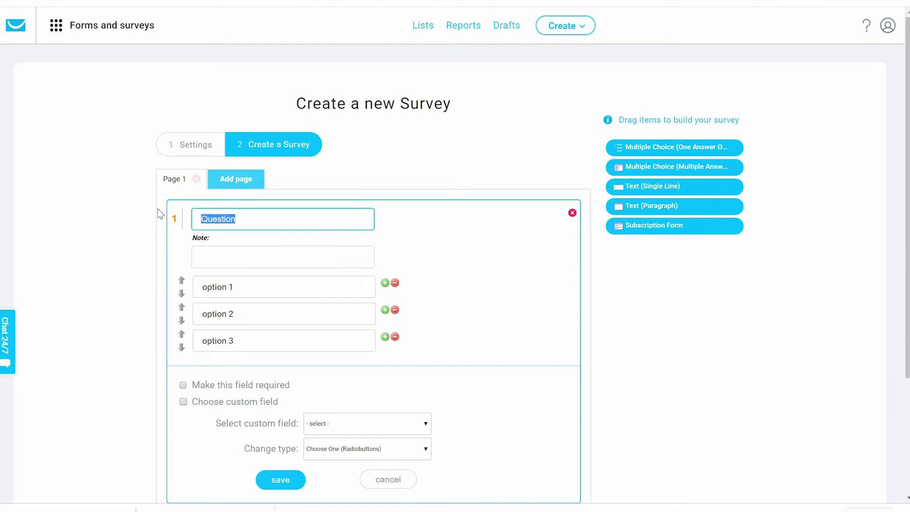
pyautogui.write('How I can hel')
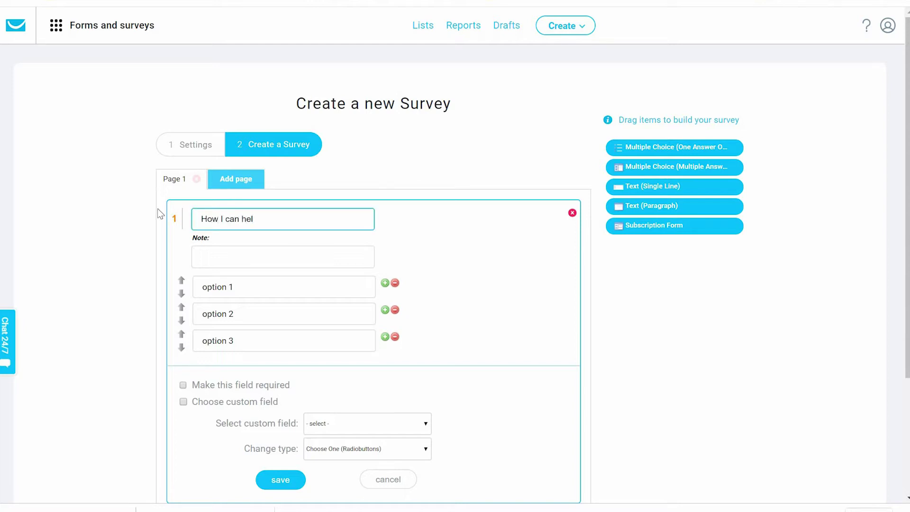
pyautogui.write('p you better?')
# - Fill the answers: 'Providing more value', 'Give more free stuffs', 'Continue with what you are doing'
pyautogui.click(239, 290)
pyautogui.moveTo(232, 290); pyautogui.dragTo(194, 291)
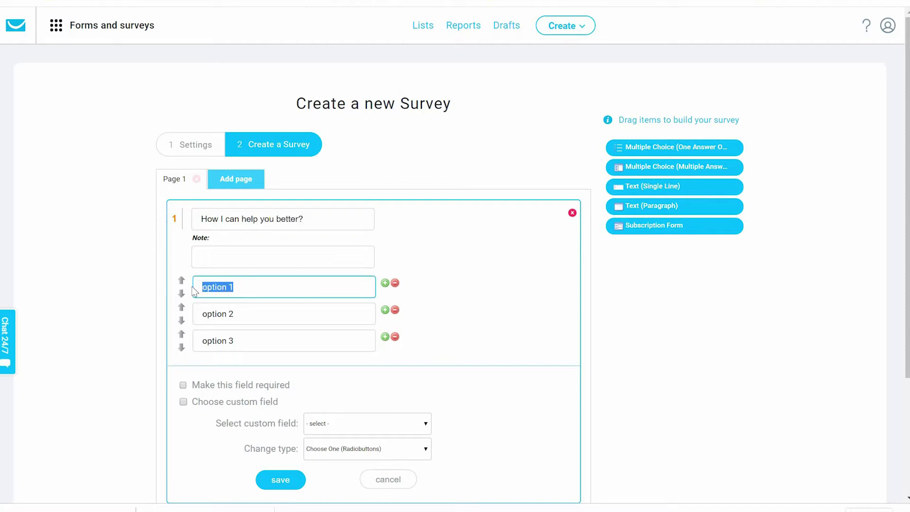
pyautogui.write('Providing more value')
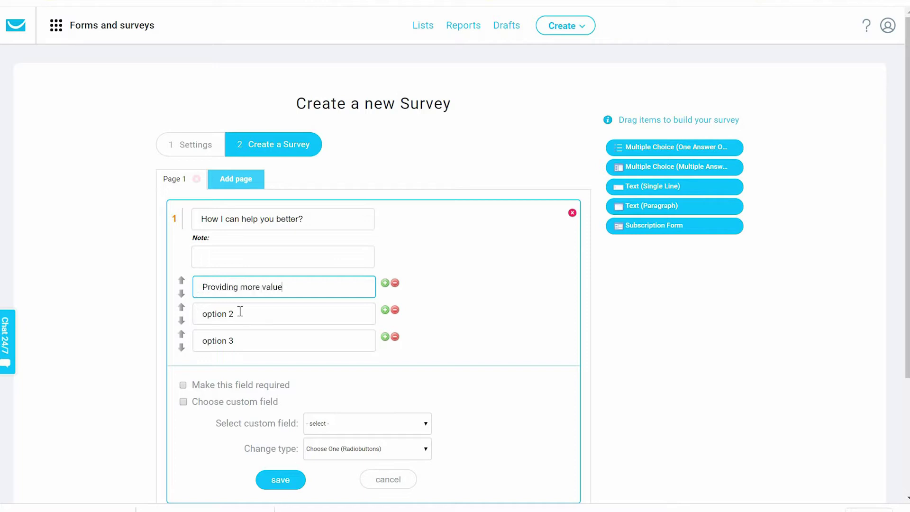
pyautogui.press('Tab')
pyautogui.write('G')
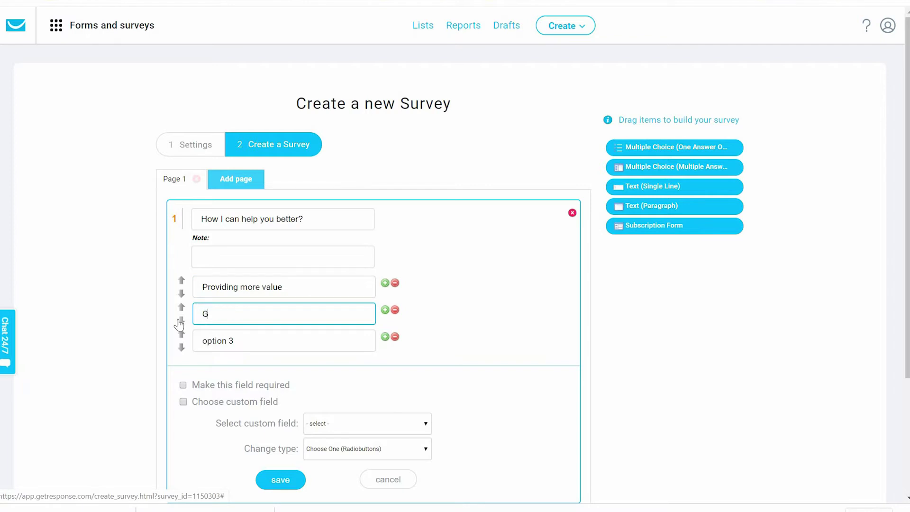
pyautogui.write('ive more free stuffs')
pyautogui.press('Tab')
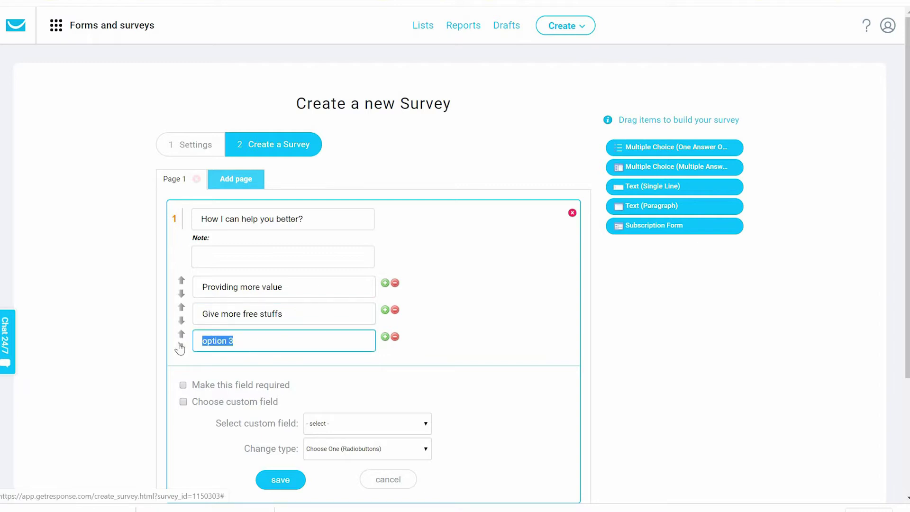
pyautogui.write('Con')
pyautogui.write('tin')
pyautogui.write('ue with me')
pyautogui.press('BackSpace')
pyautogui.press('BackSpace')
pyautogui.write('what you are doin')
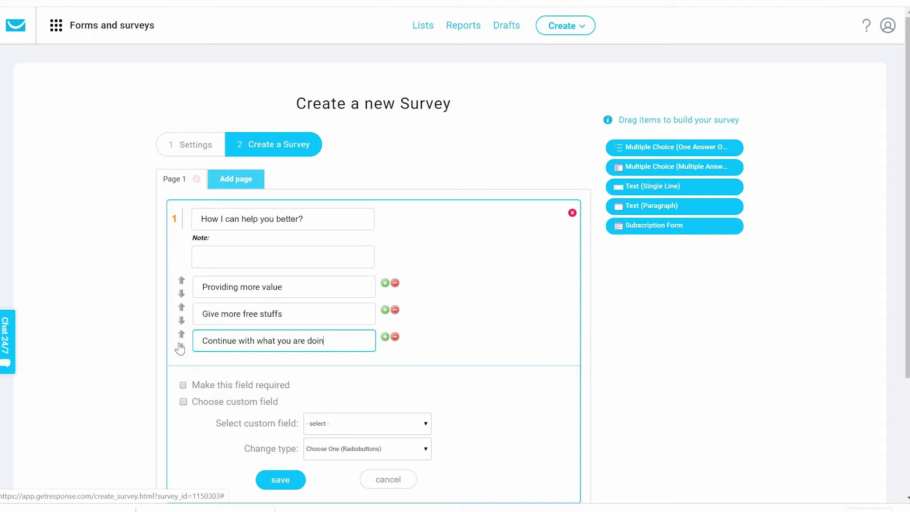
pyautogui.write('fg')
pyautogui.scroll(-2, 331, 459)
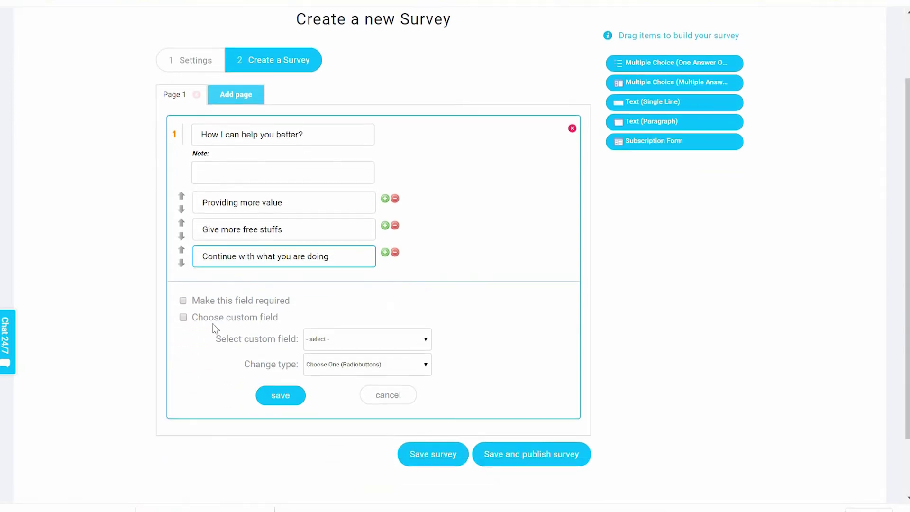
# - Make the question required and enable linking its answers to a custom field
pyautogui.click(183, 301)
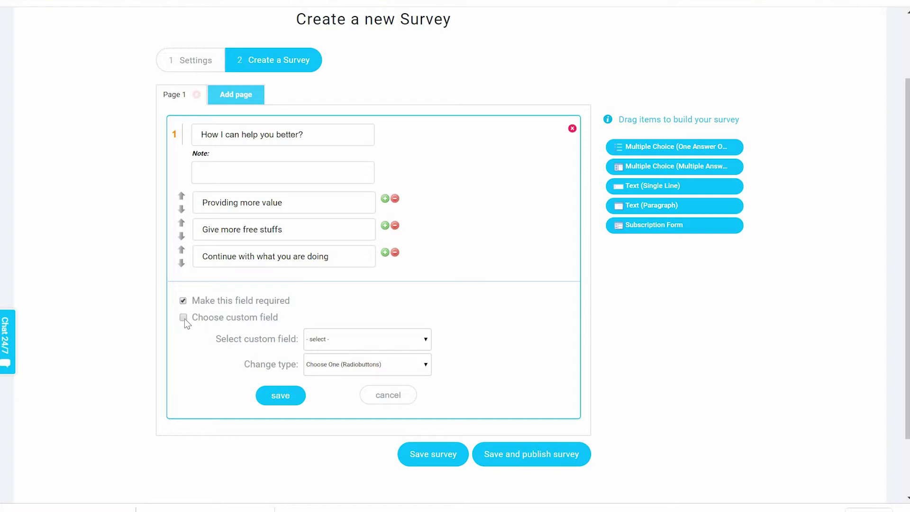
pyautogui.click(183, 318)
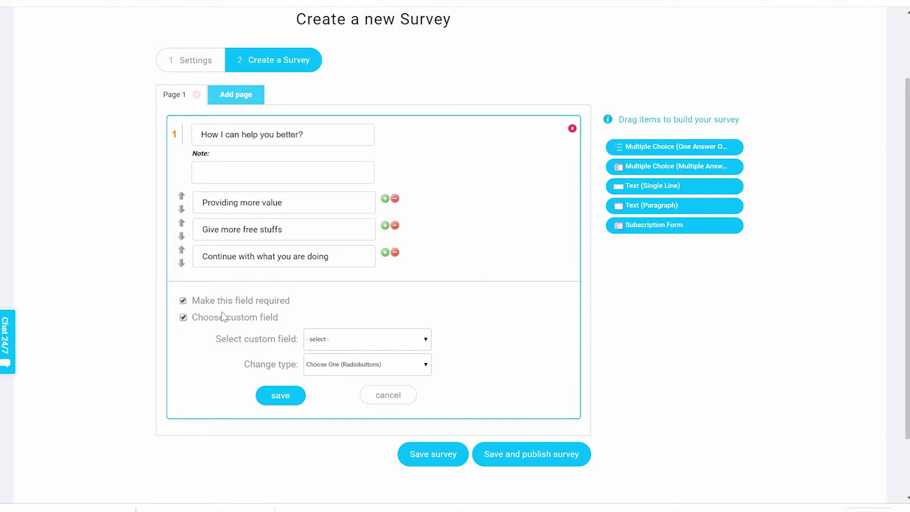
pyautogui.click(423, 343)
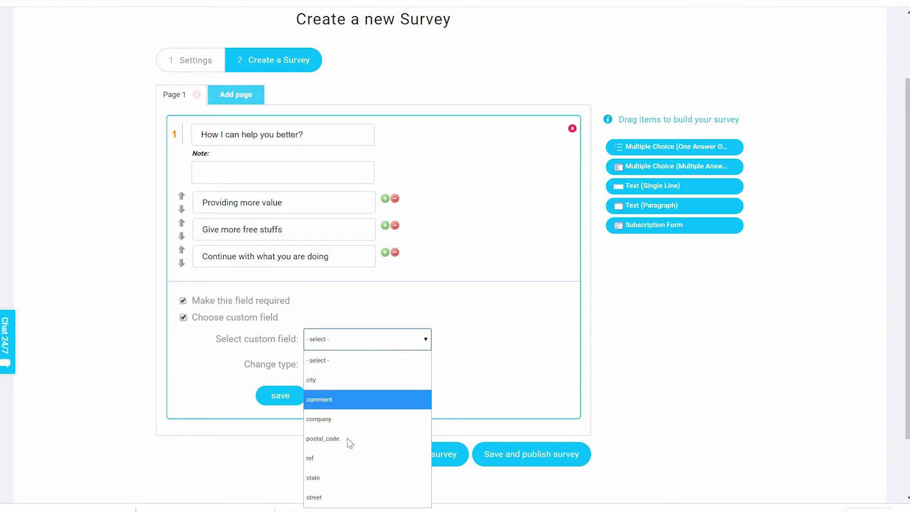
pyautogui.click(490, 372)
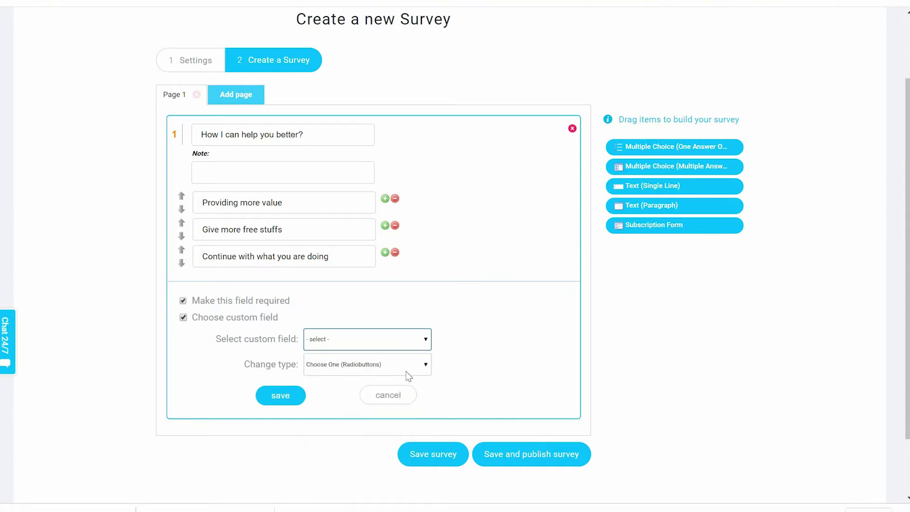
pyautogui.click(366, 370)
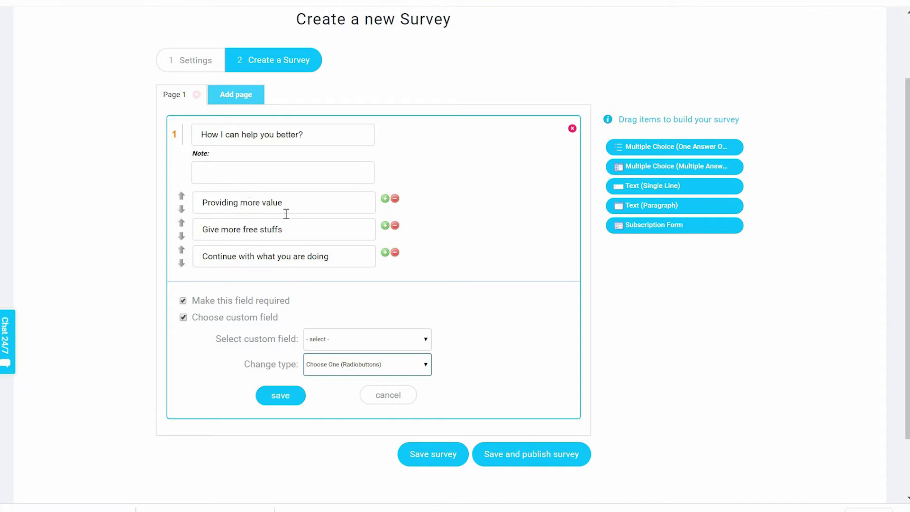
pyautogui.click(285, 399)
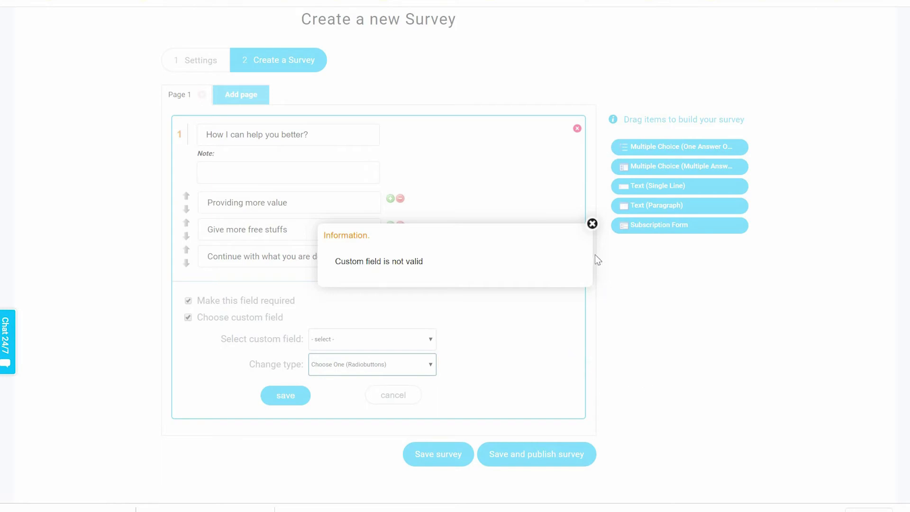
# - Map the question's answers to the 'city' custom field and save the question
pyautogui.click(480, 299)
pyautogui.click(379, 338)
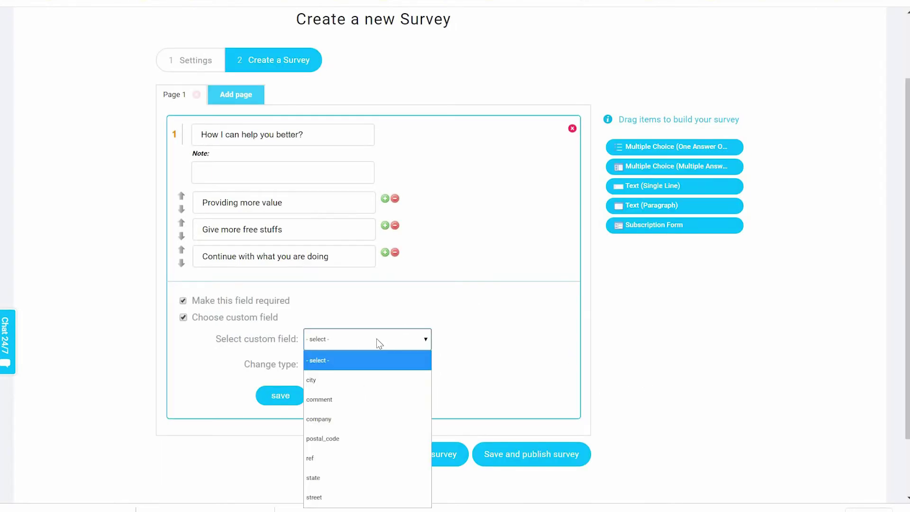
pyautogui.press('r')
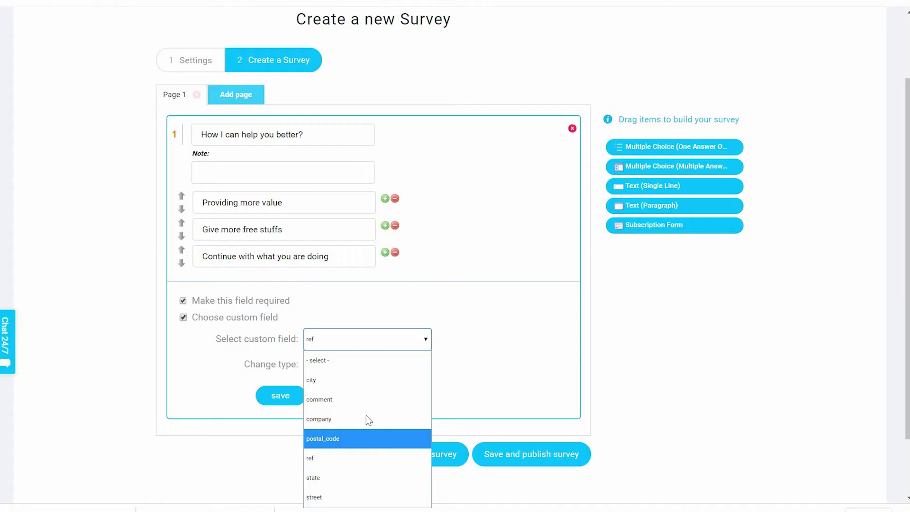
pyautogui.click(359, 380)
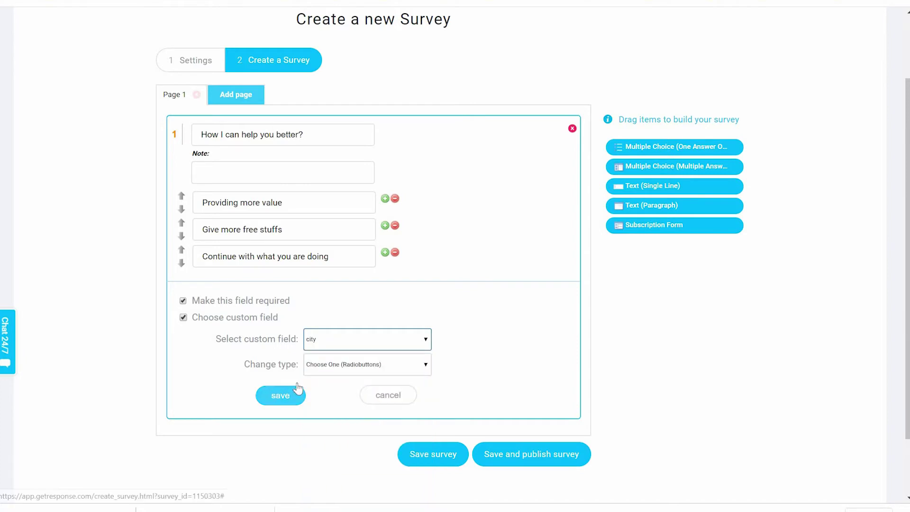
pyautogui.click(472, 345)
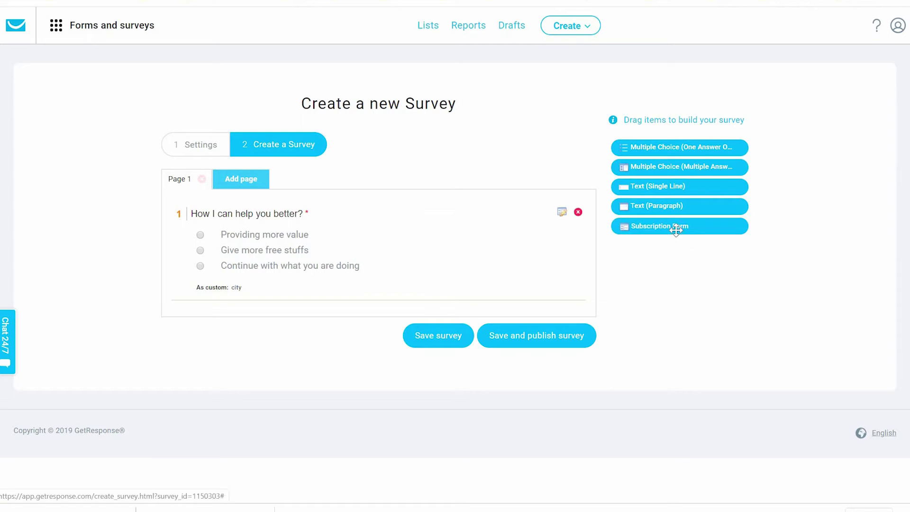
# - Add a Subscription Form question below question 1 titled 'Give your best email'
pyautogui.moveTo(501, 266); pyautogui.dragTo(234, 331)
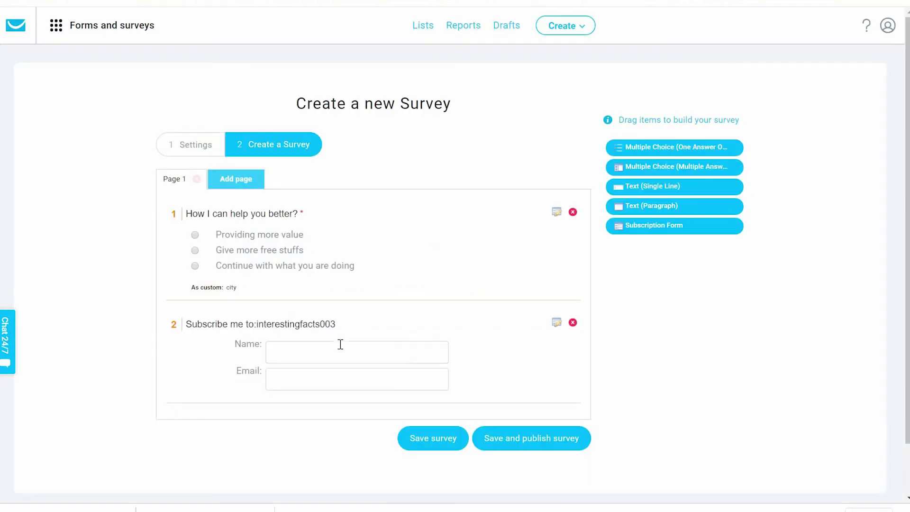
pyautogui.click(556, 328)
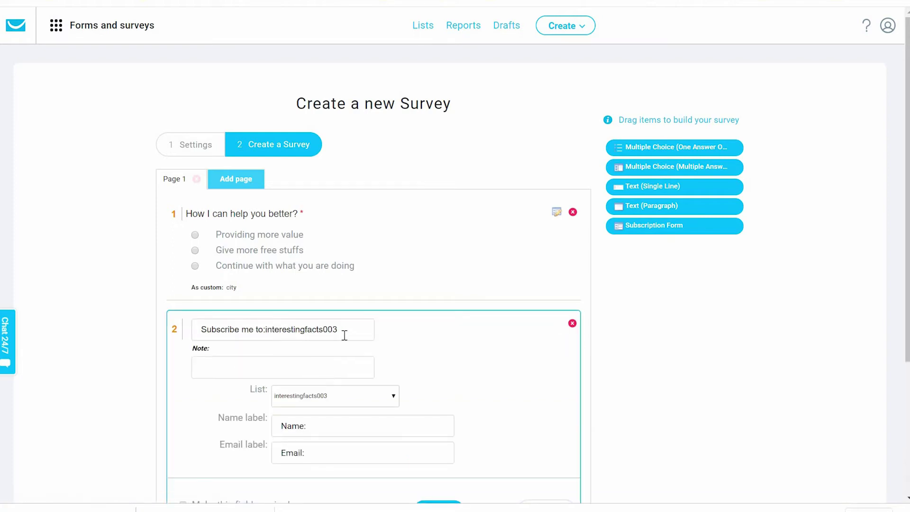
pyautogui.moveTo(347, 333); pyautogui.dragTo(186, 332)
pyautogui.write('Give your')
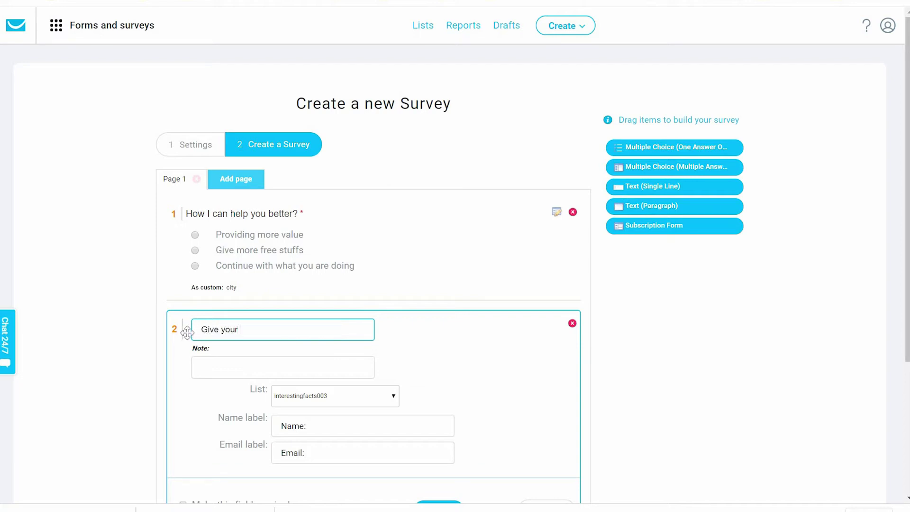
pyautogui.write(' best email')
# - Subscribe respondents to the onlinecourses17 list, make the question required, and save it
pyautogui.scroll(-2, 477, 394)
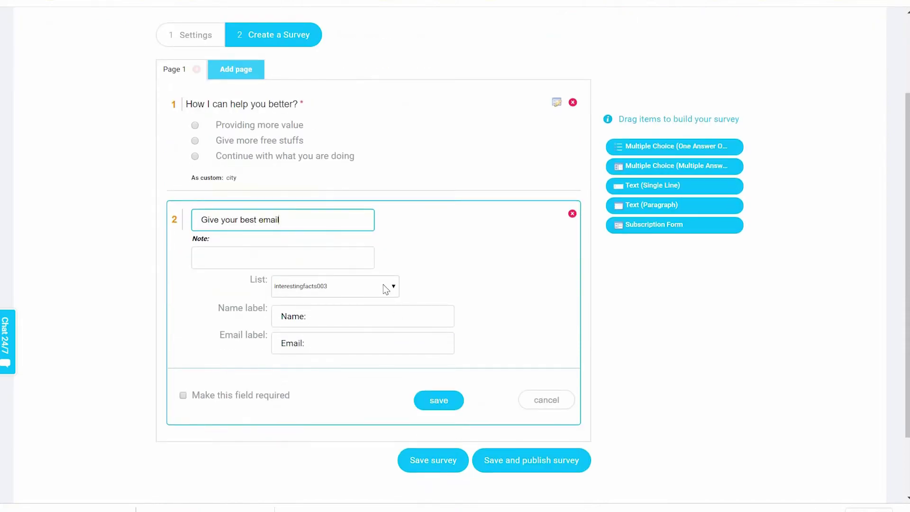
pyautogui.click(386, 286)
pyautogui.click(317, 327)
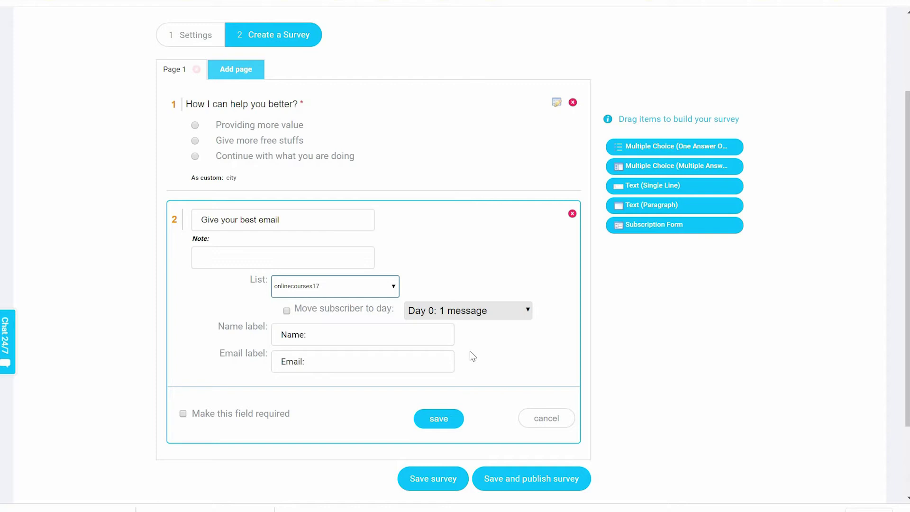
pyautogui.click(334, 338)
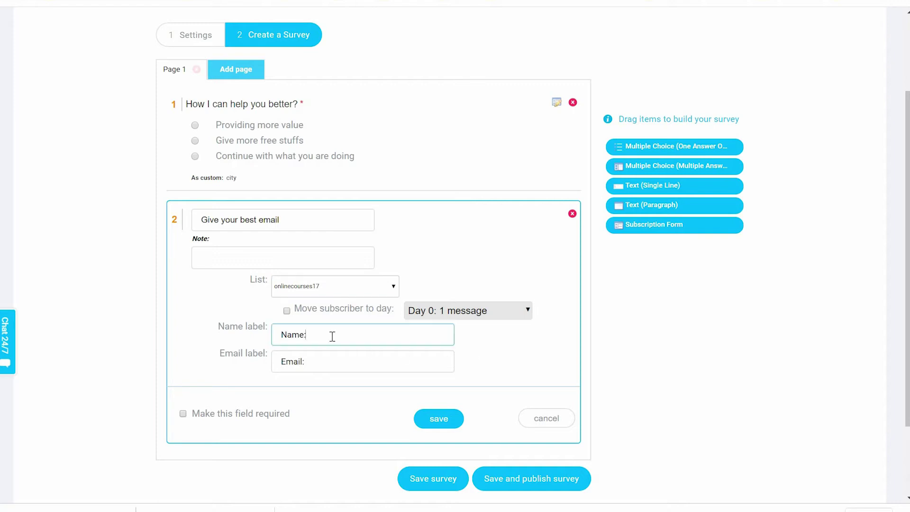
pyautogui.click(329, 364)
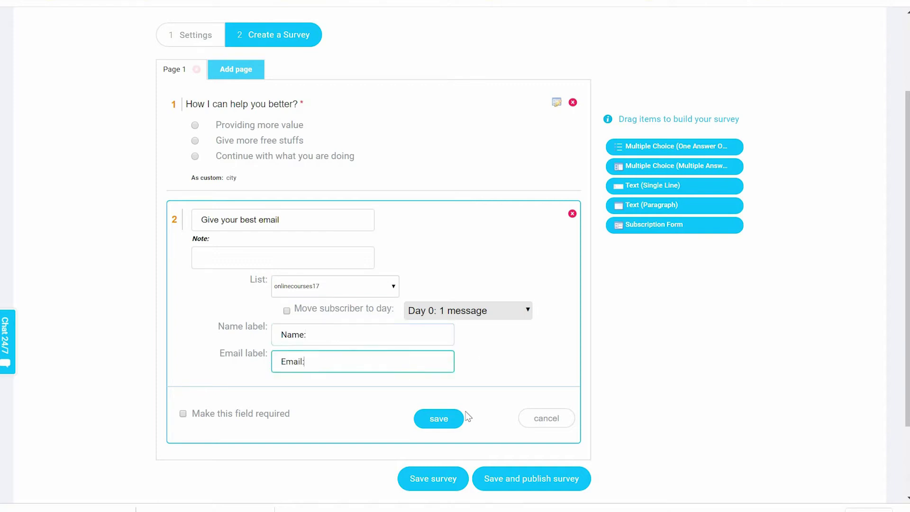
pyautogui.click(234, 412)
pyautogui.scroll(-2, 405, 345)
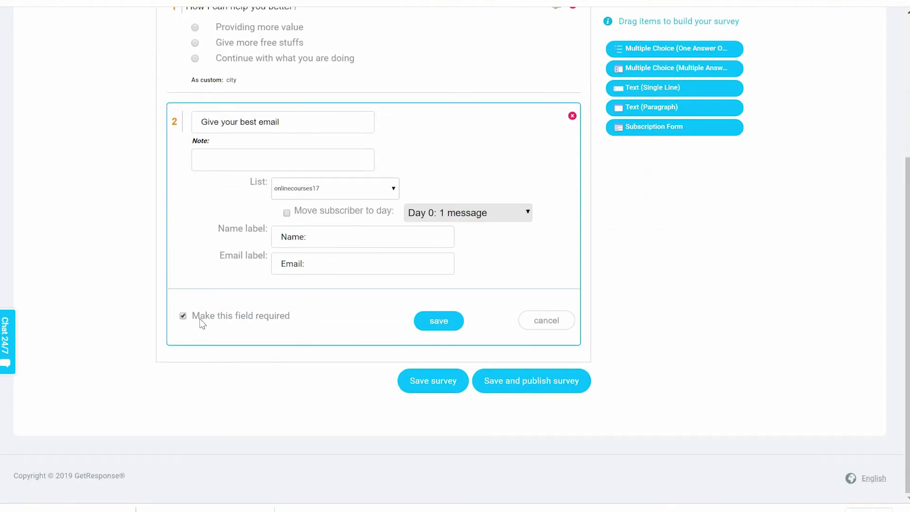
pyautogui.click(453, 325)
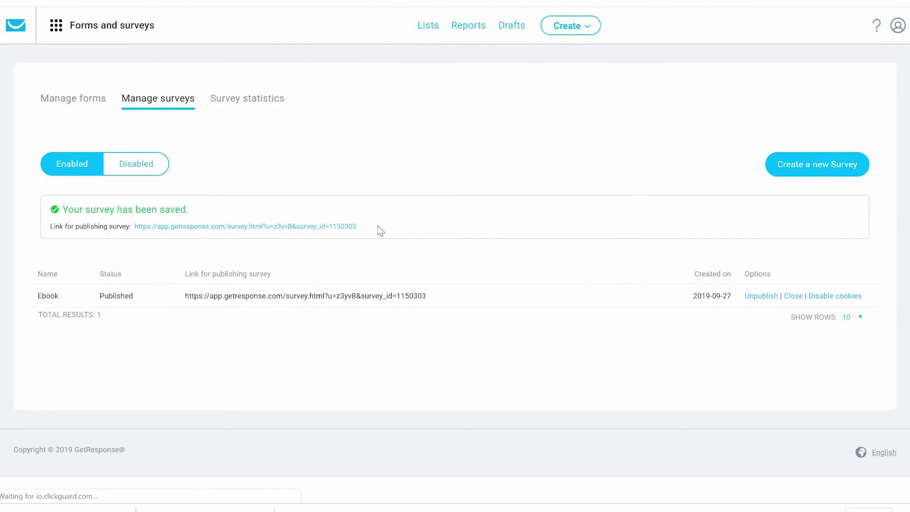
# - Copy the survey's publishing link and load it in the browser address bar
pyautogui.moveTo(357, 226); pyautogui.dragTo(134, 227)
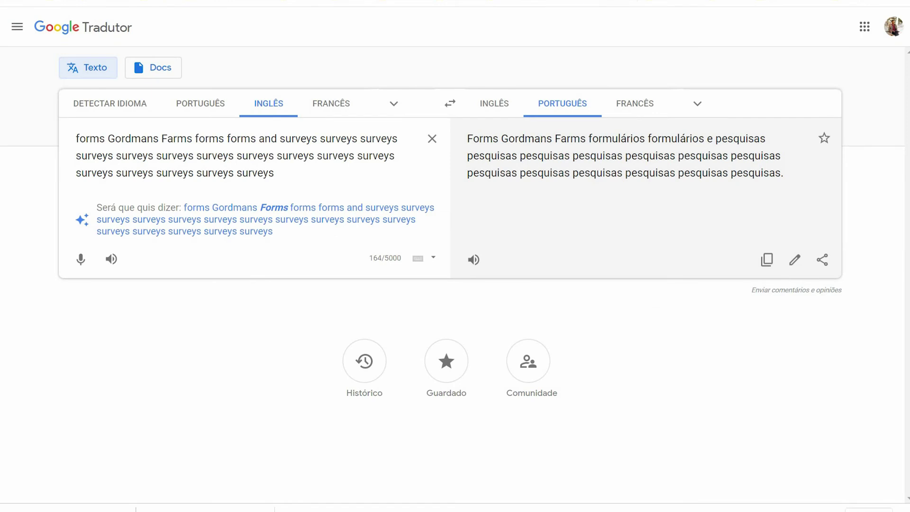
pyautogui.write('https://app.getresponse.com/survey.html?u=z3yvB&survey_id=1150303')
pyautogui.press('Return')
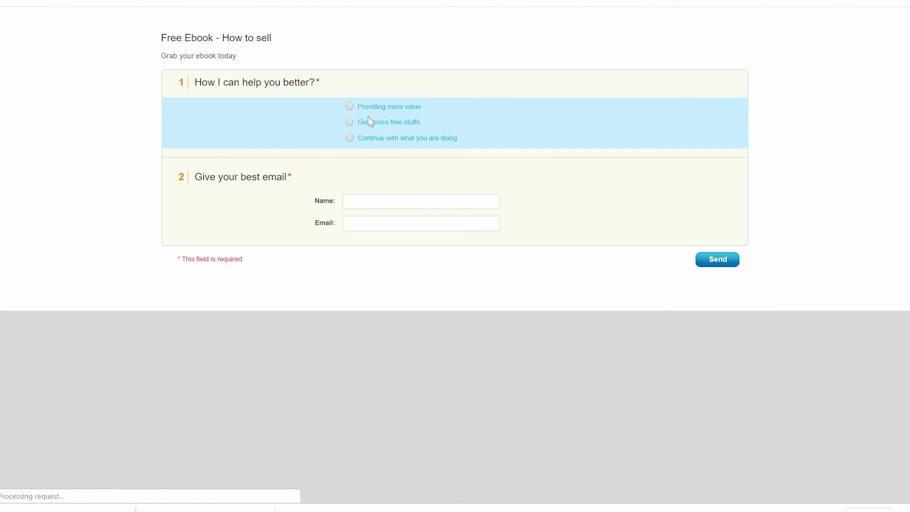
# - Choose 'Providing more value', fill in a test name and email address, and send the response
pyautogui.click(349, 106)
pyautogui.click(376, 208)
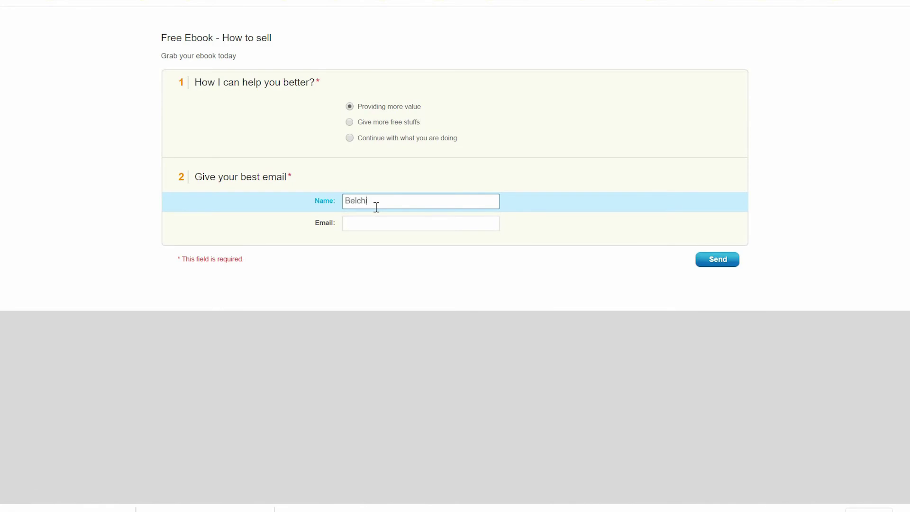
pyautogui.click(363, 229)
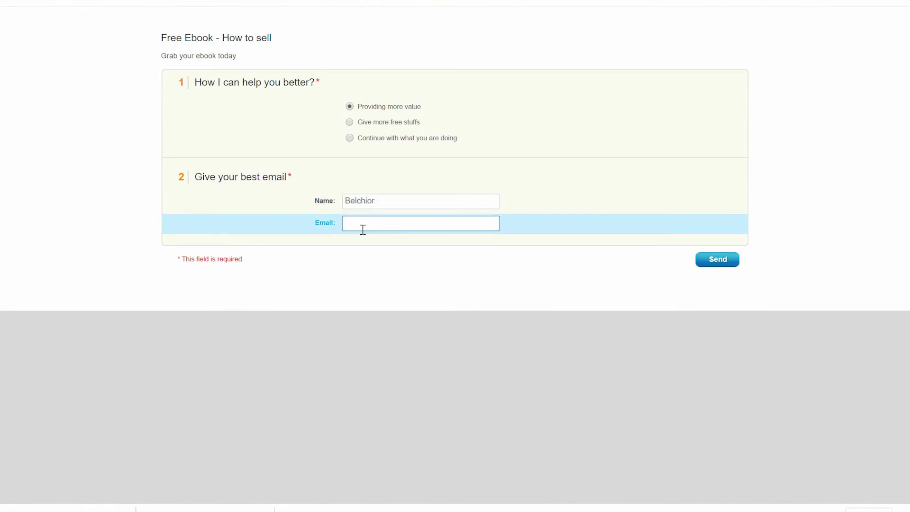
pyautogui.click(716, 261)
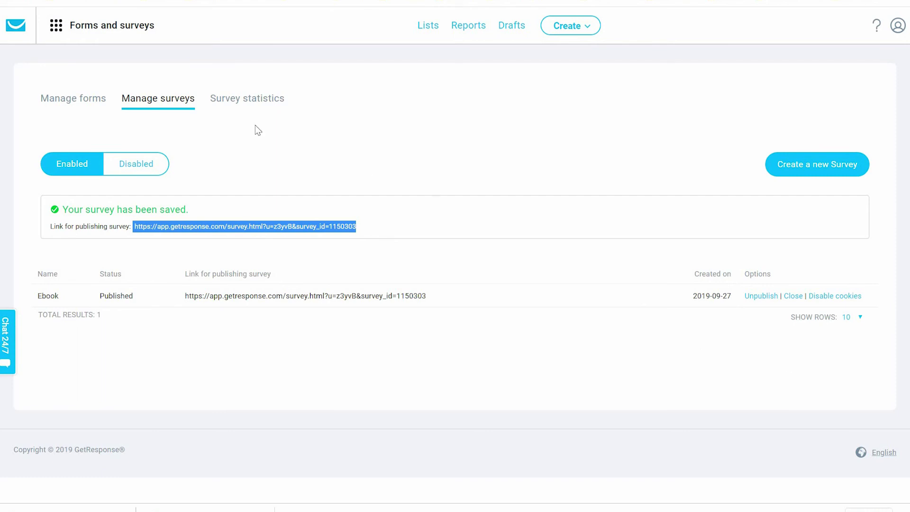
# - Open the Ebook survey's statistics and display the Finished surveys chart as a pie
pyautogui.click(229, 105)
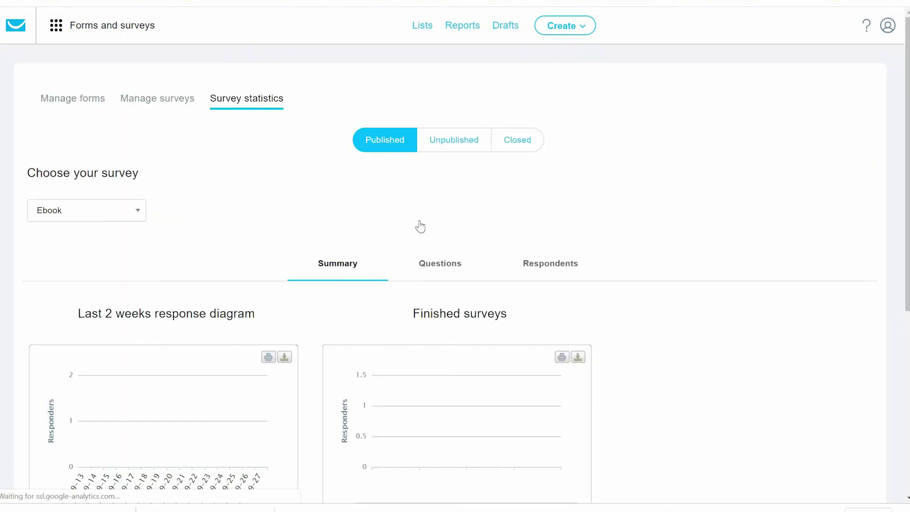
pyautogui.scroll(-4, 725, 351)
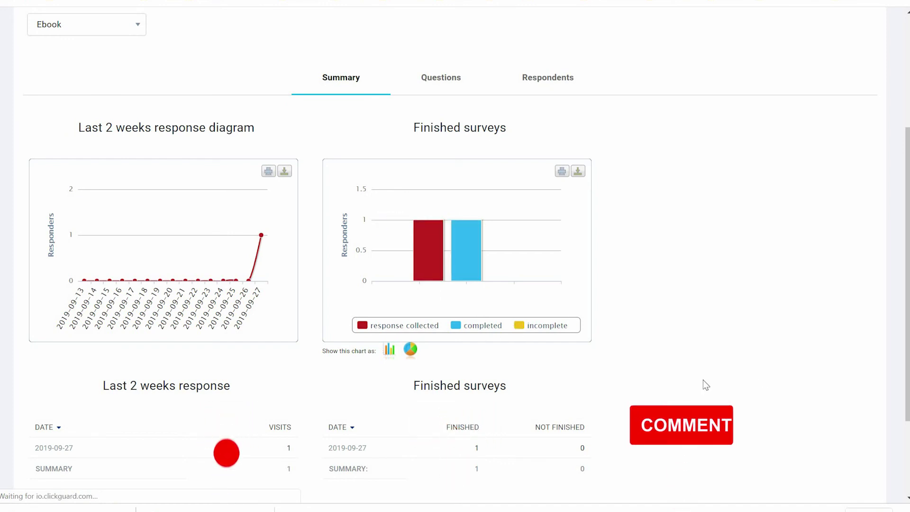
pyautogui.scroll(-3, 683, 445)
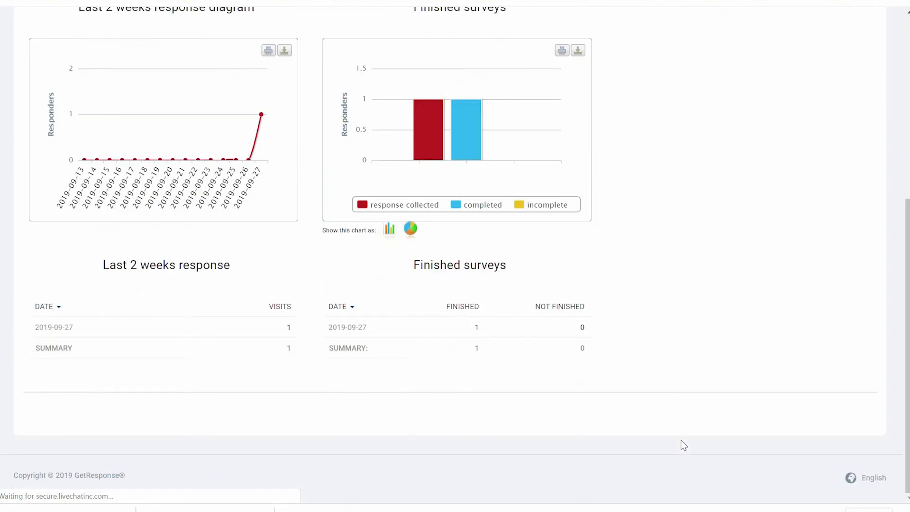
pyautogui.scroll(1, 553, 341)
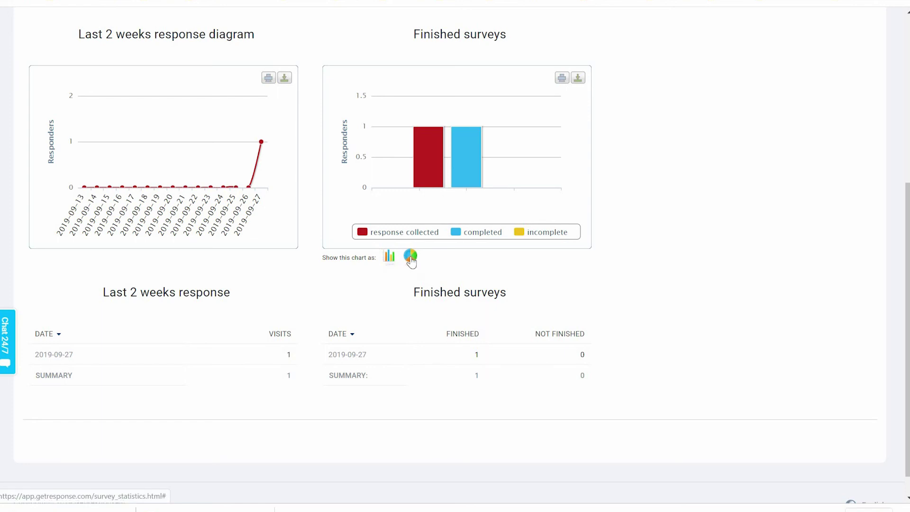
pyautogui.click(410, 258)
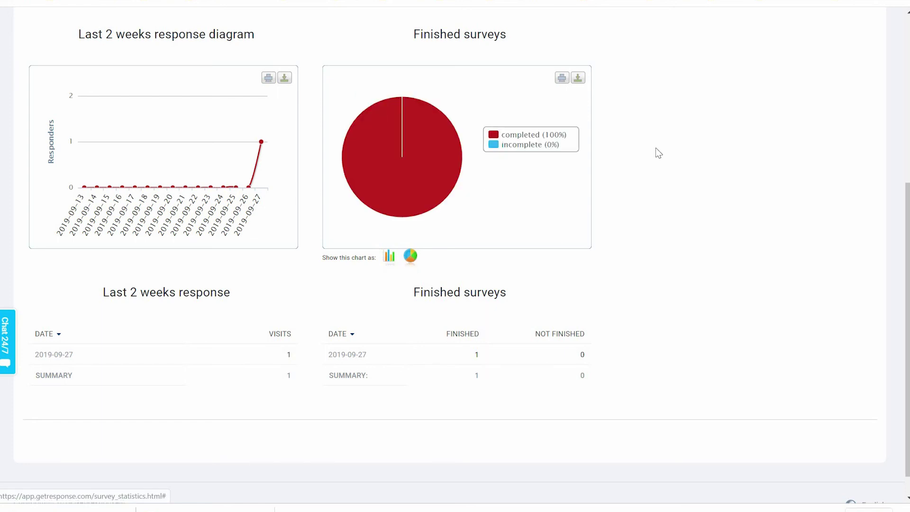
# - Switch the statistics to the per-question results view
pyautogui.scroll(-1, 728, 264)
pyautogui.scroll(5, 728, 264)
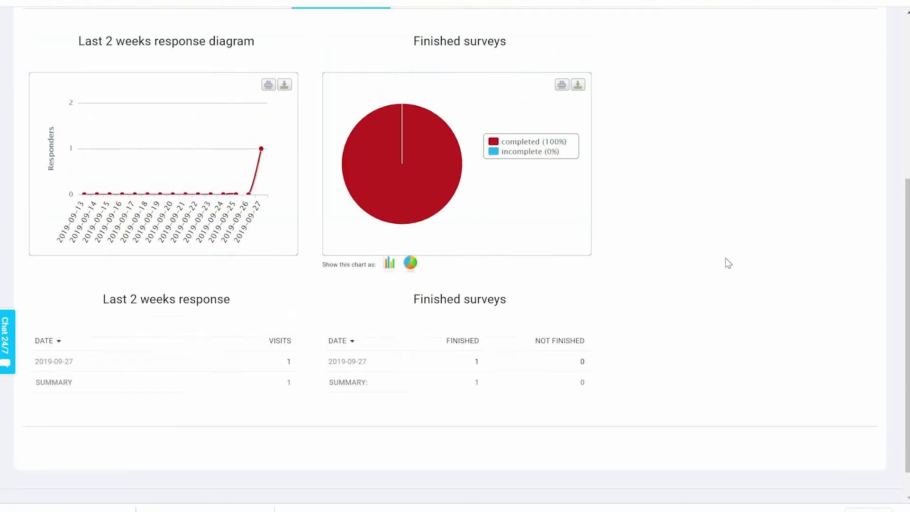
pyautogui.scroll(1, 729, 264)
pyautogui.click(432, 180)
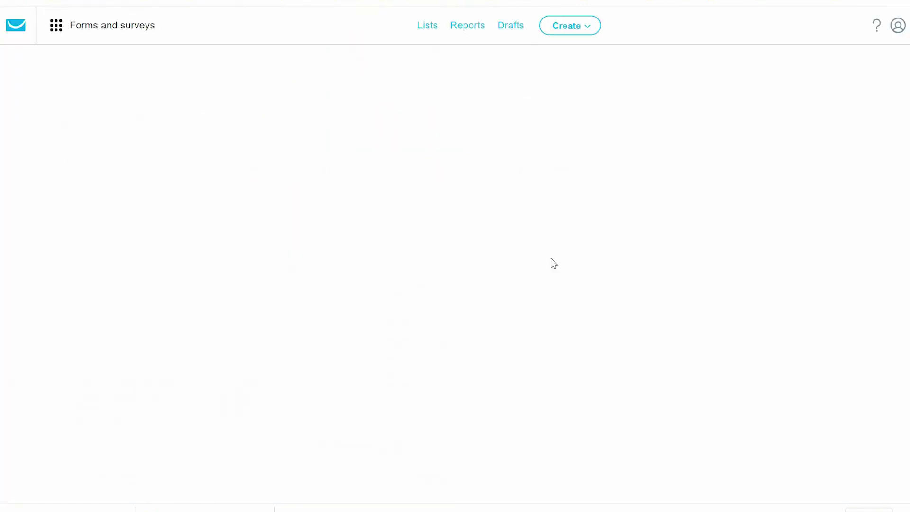
pyautogui.scroll(-10, 714, 297)
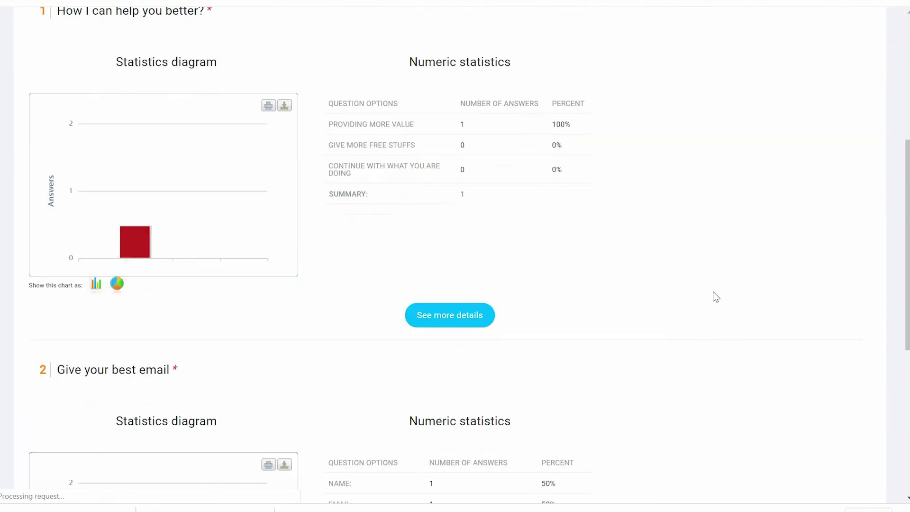
pyautogui.scroll(-2, 716, 297)
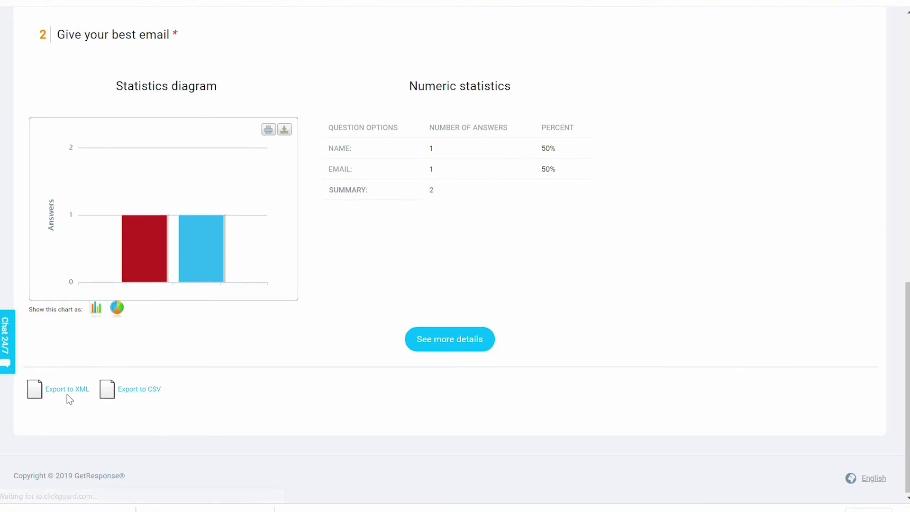
pyautogui.scroll(6, 625, 266)
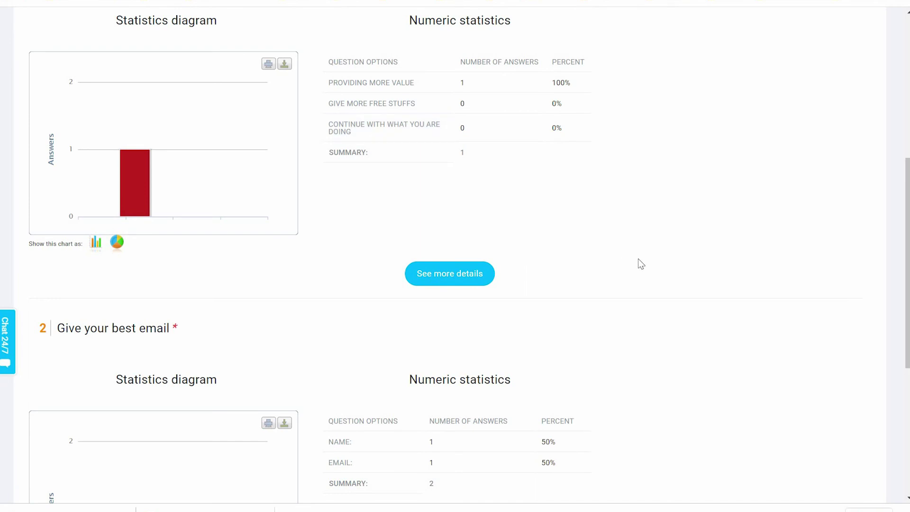
pyautogui.scroll(6, 640, 264)
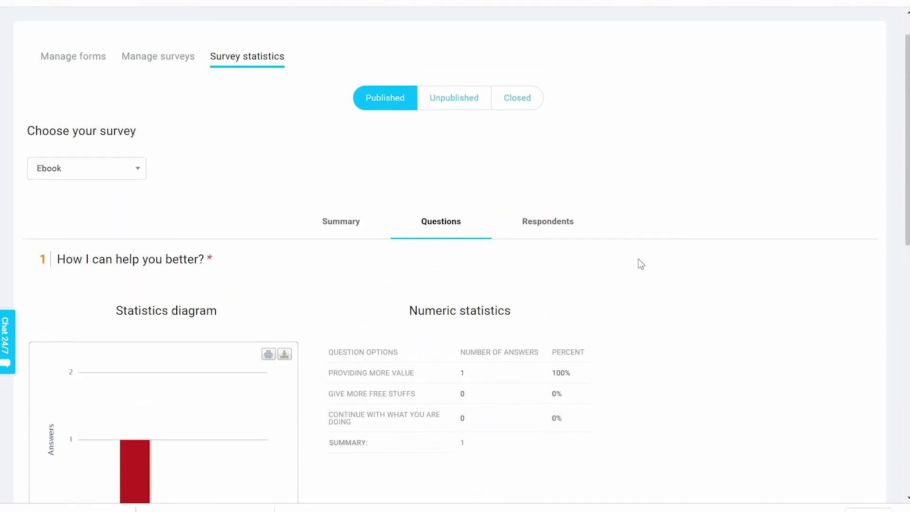